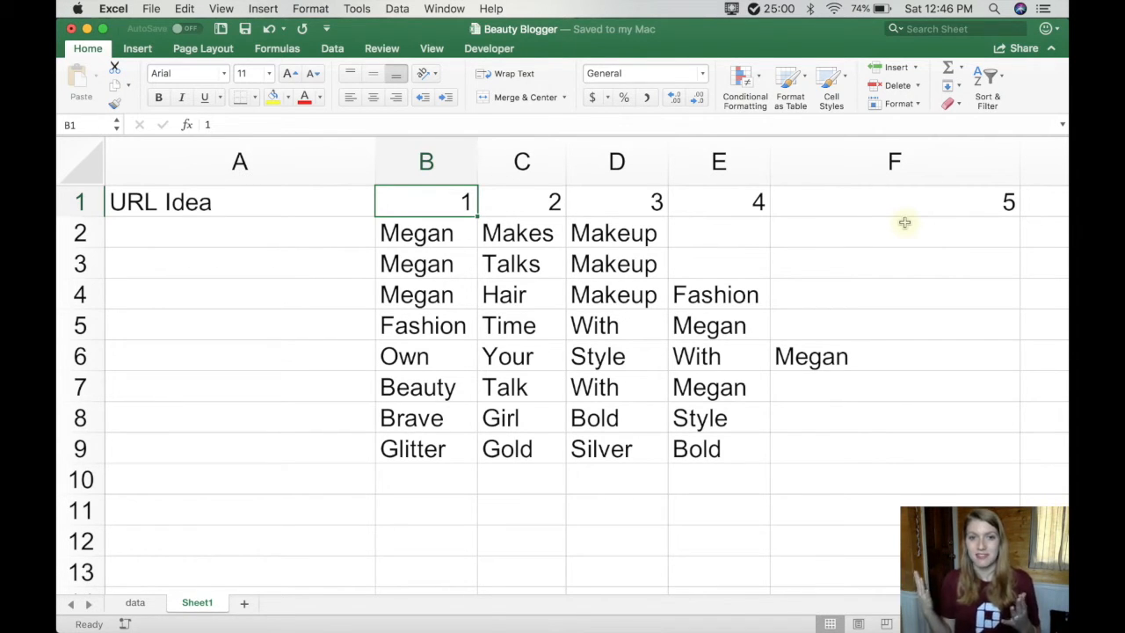
# Step: Try entering the joined words of row 2 by hand in cell A2, and clear the entry
pyautogui.click(312, 226)
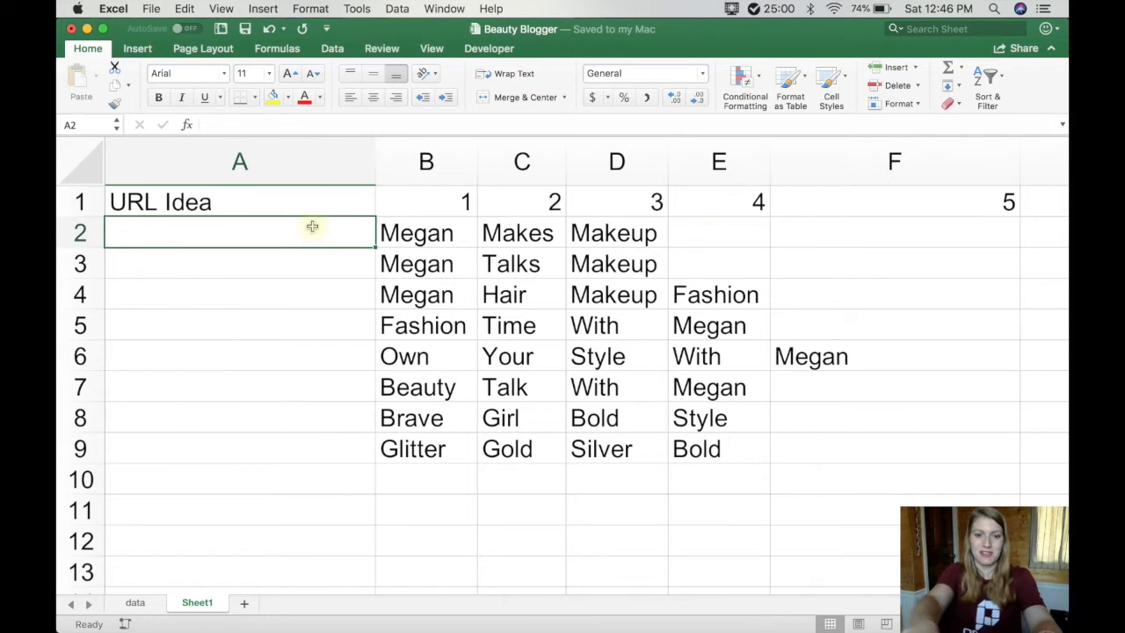
pyautogui.write('MeganMakes')
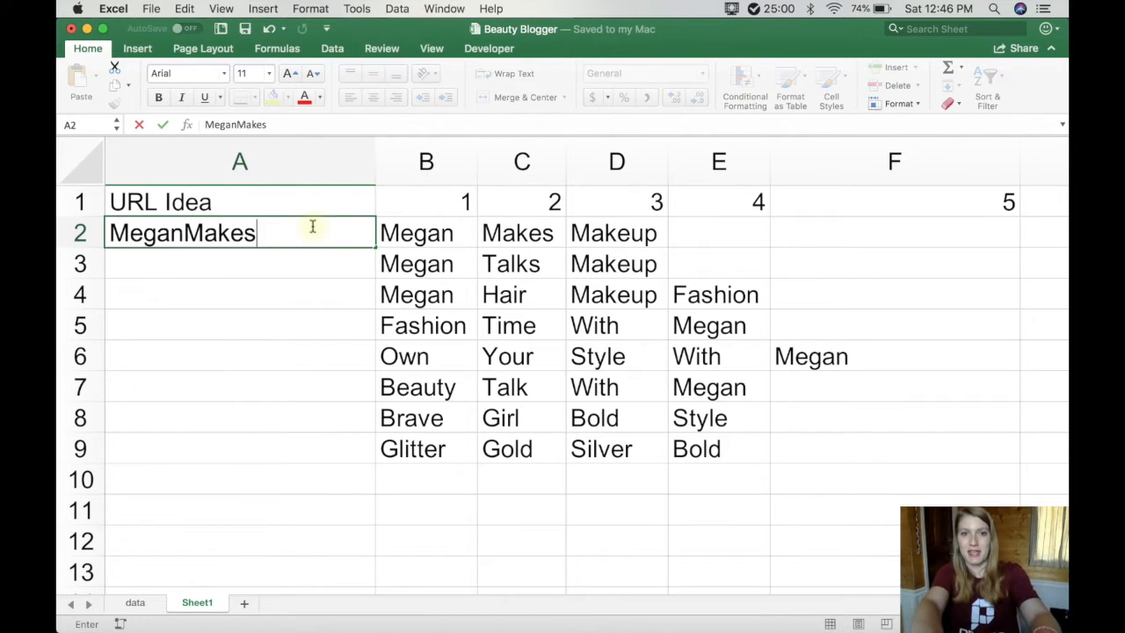
pyautogui.write('Makeup')
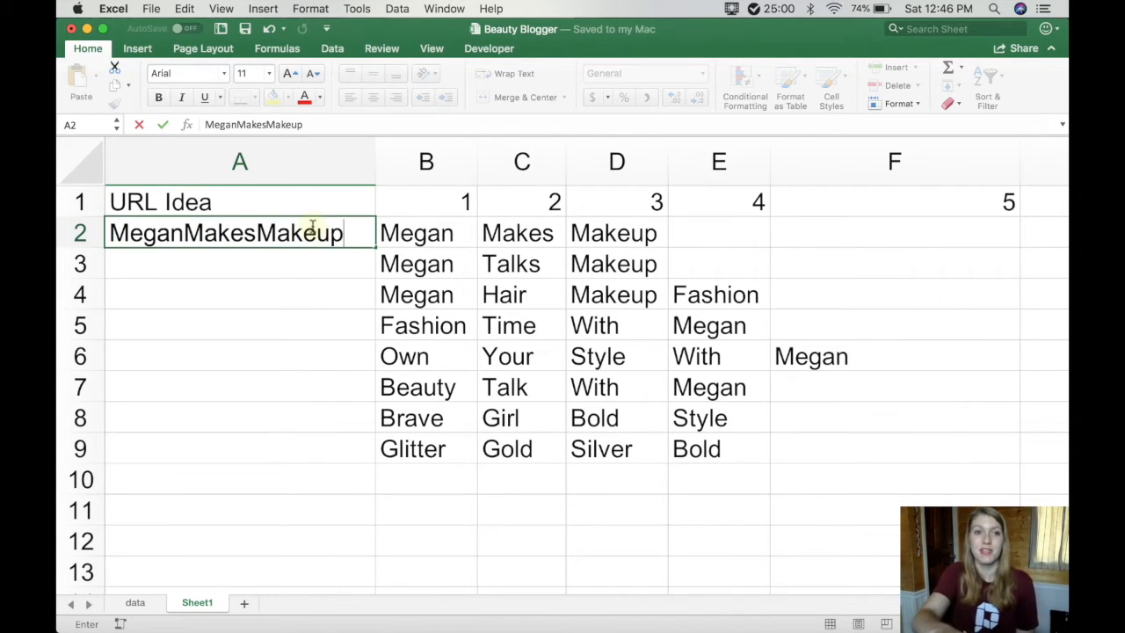
pyautogui.moveTo(364, 238); pyautogui.dragTo(58, 201)
pyautogui.press('BackSpace')
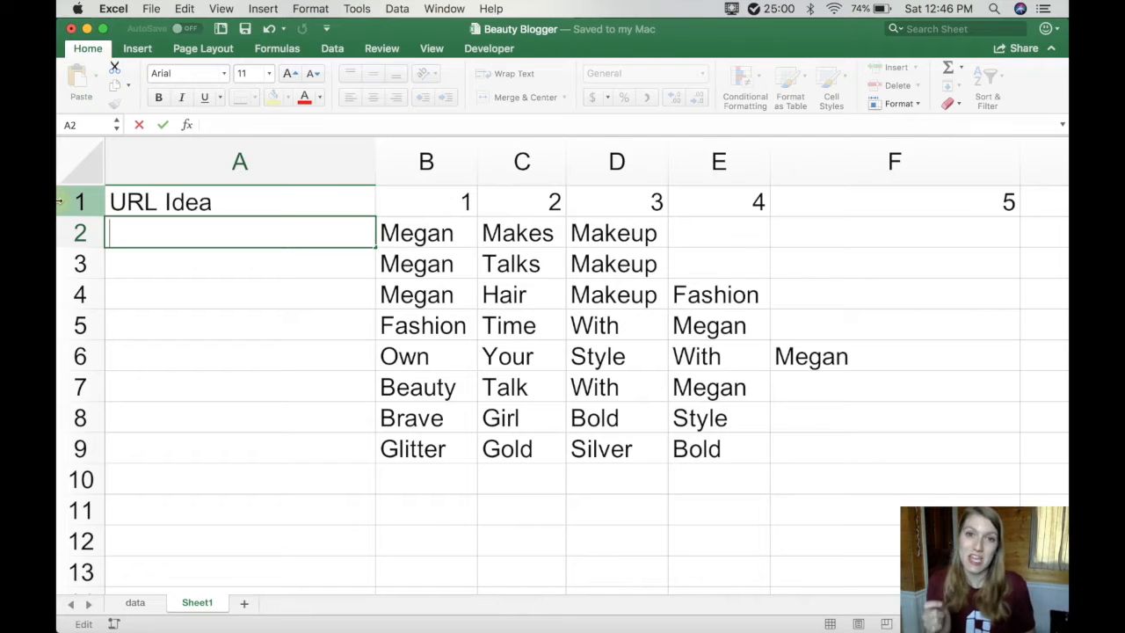
# Step: Try starting a CONCATENATE formula in cell A2, and remove the function
pyautogui.write('=')
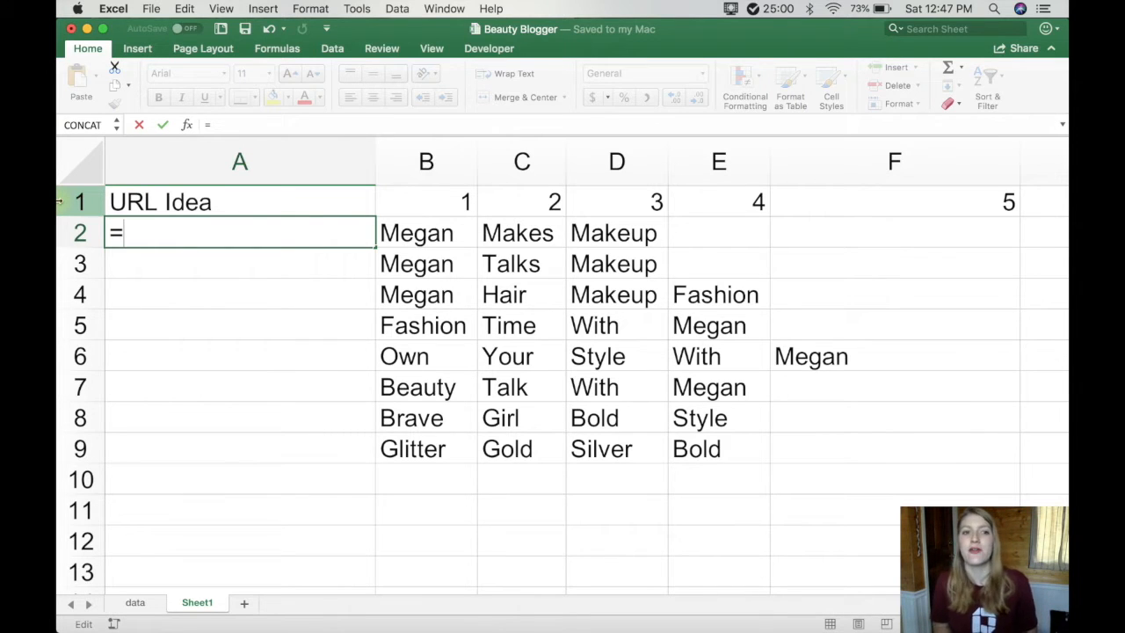
pyautogui.write('con')
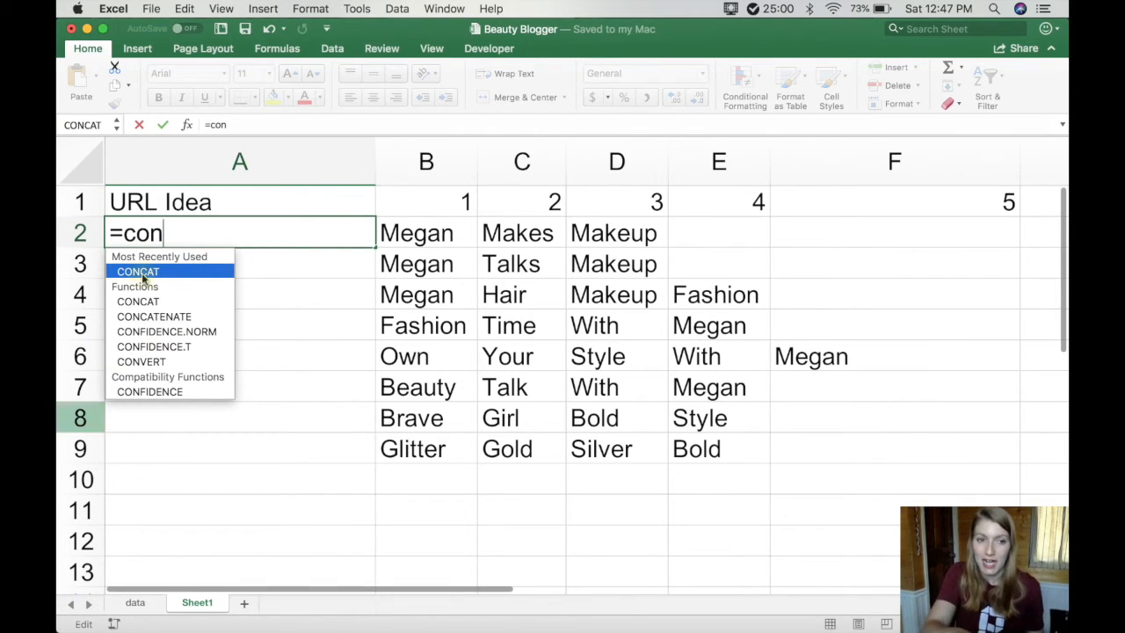
pyautogui.doubleClick(163, 319)
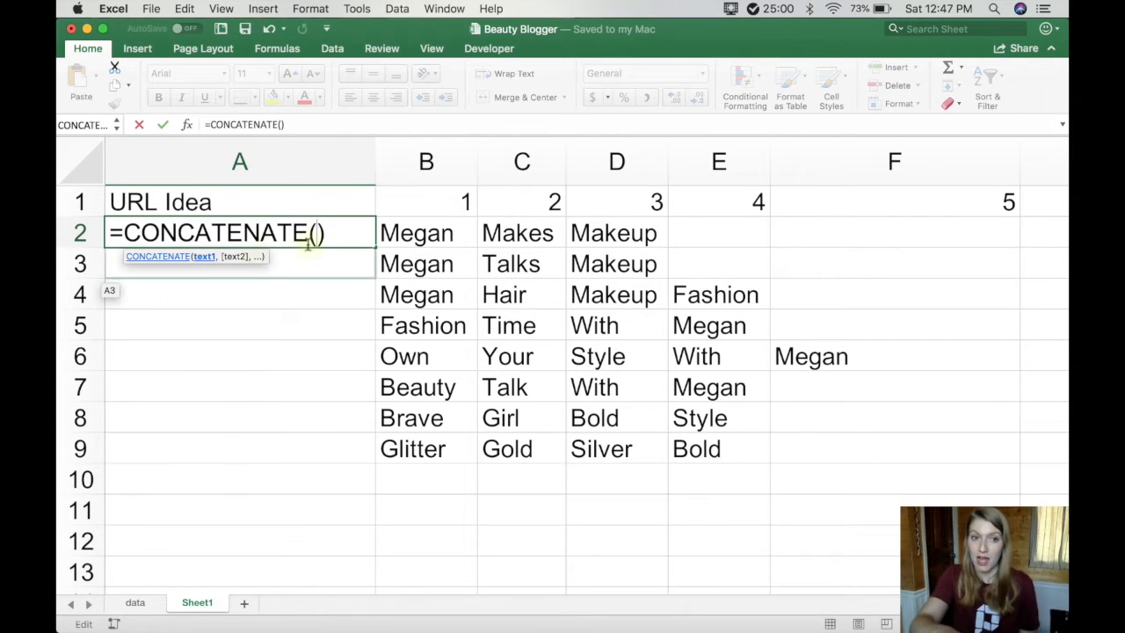
pyautogui.moveTo(323, 232); pyautogui.dragTo(123, 232)
pyautogui.press('BackSpace')
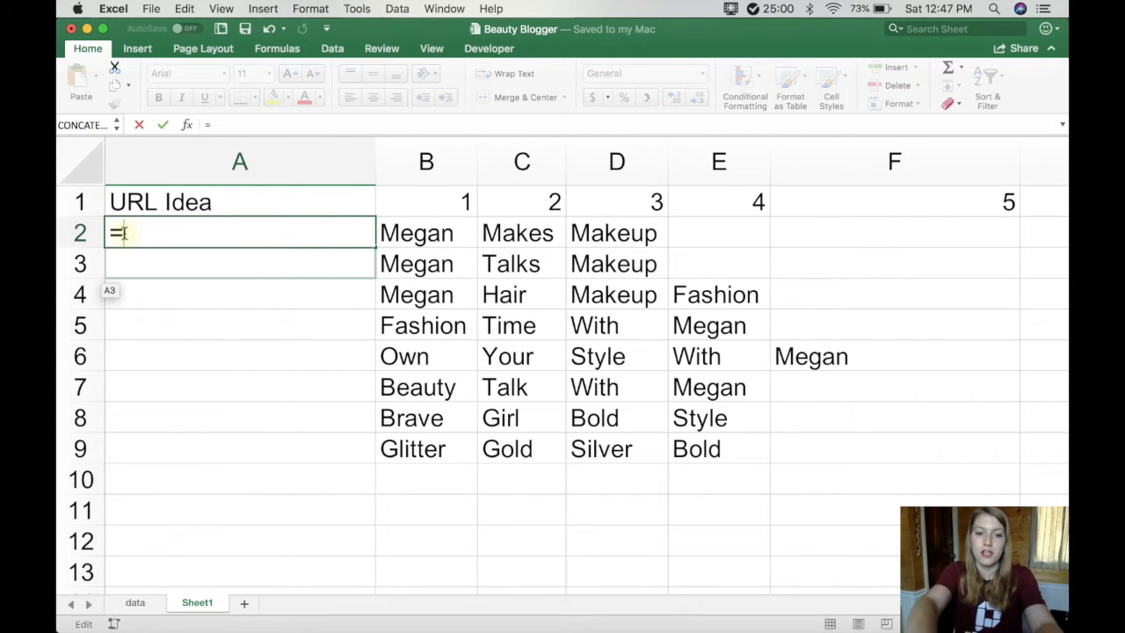
# Step: Join the words in B2, C2 and D2 in cell A2 with the formula =CONCAT(B2,C2,D2)
pyautogui.write('conc')
pyautogui.doubleClick(141, 287)
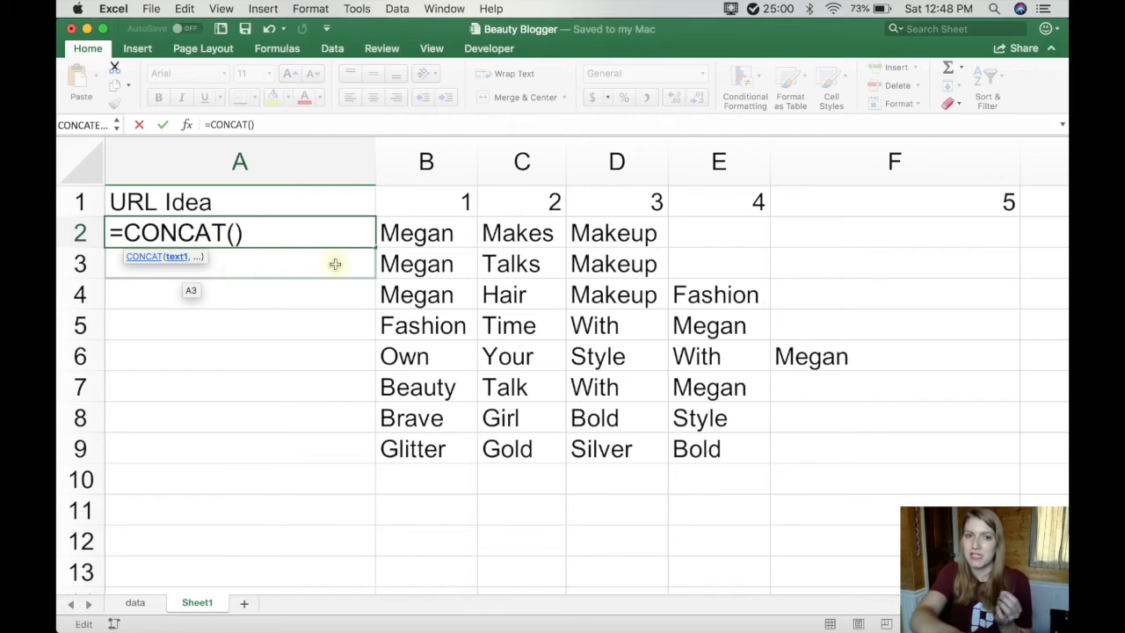
pyautogui.click(447, 238)
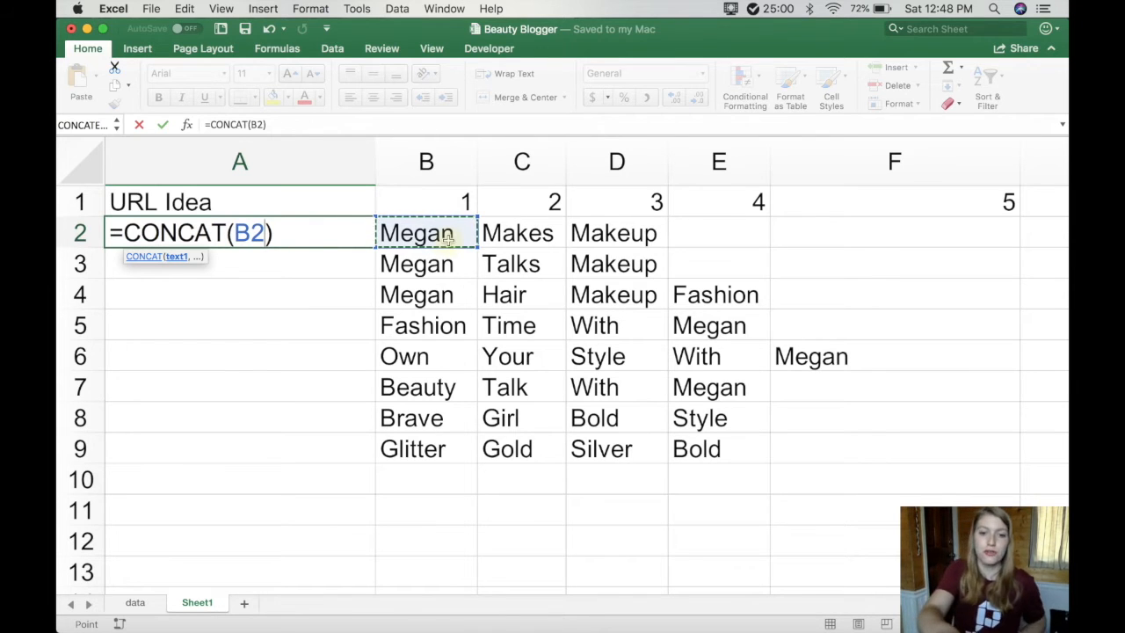
pyautogui.write(',')
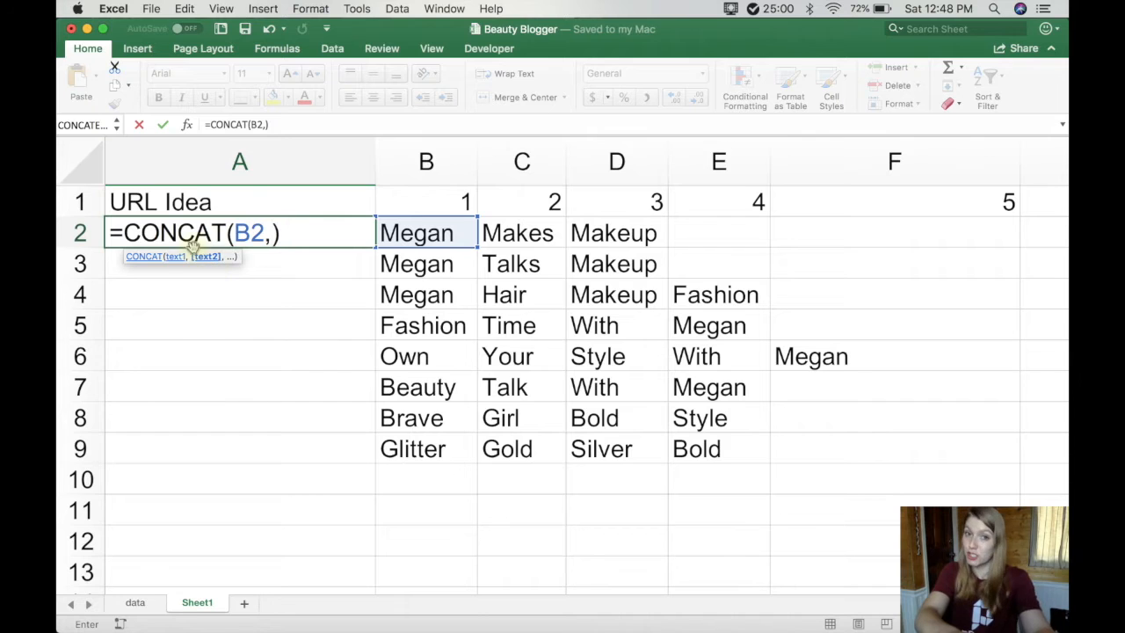
pyautogui.click(508, 240)
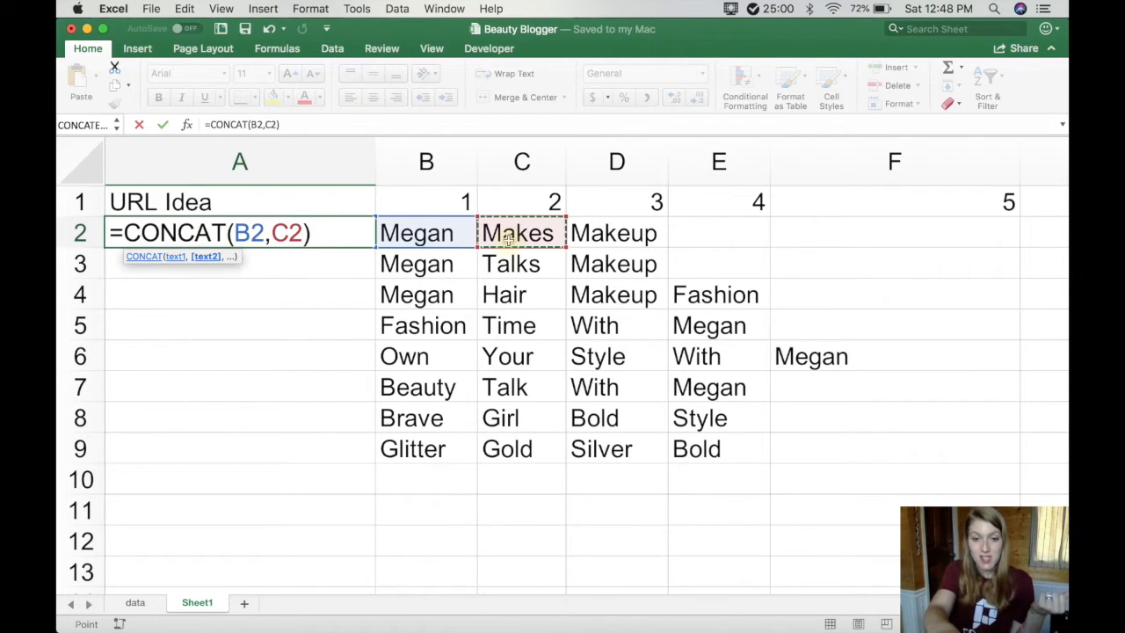
pyautogui.write(',')
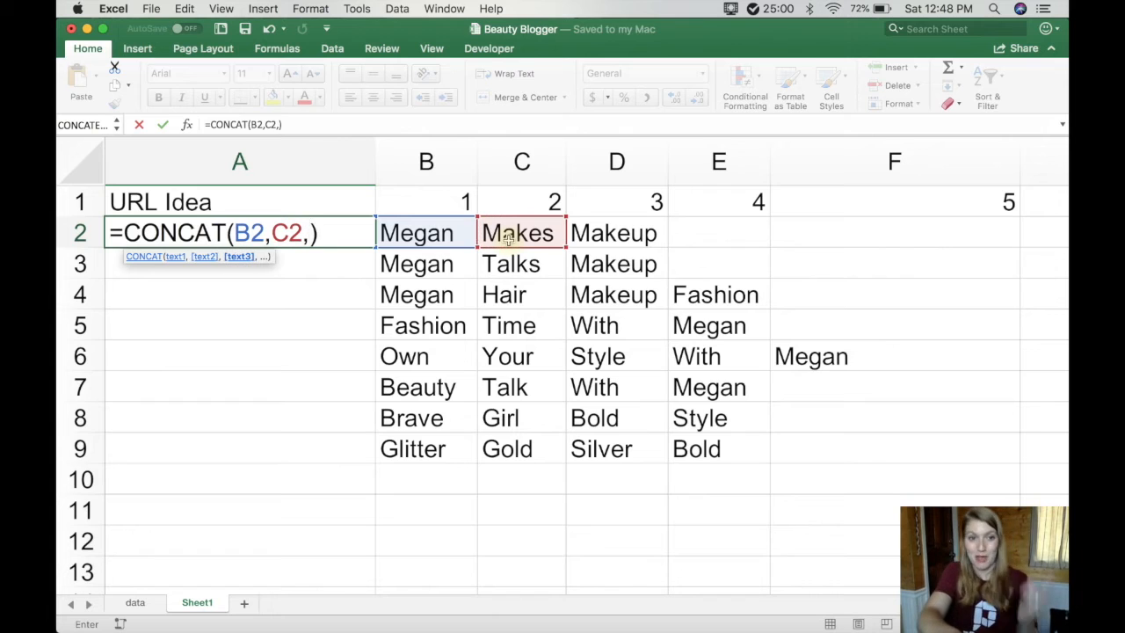
pyautogui.click(593, 234)
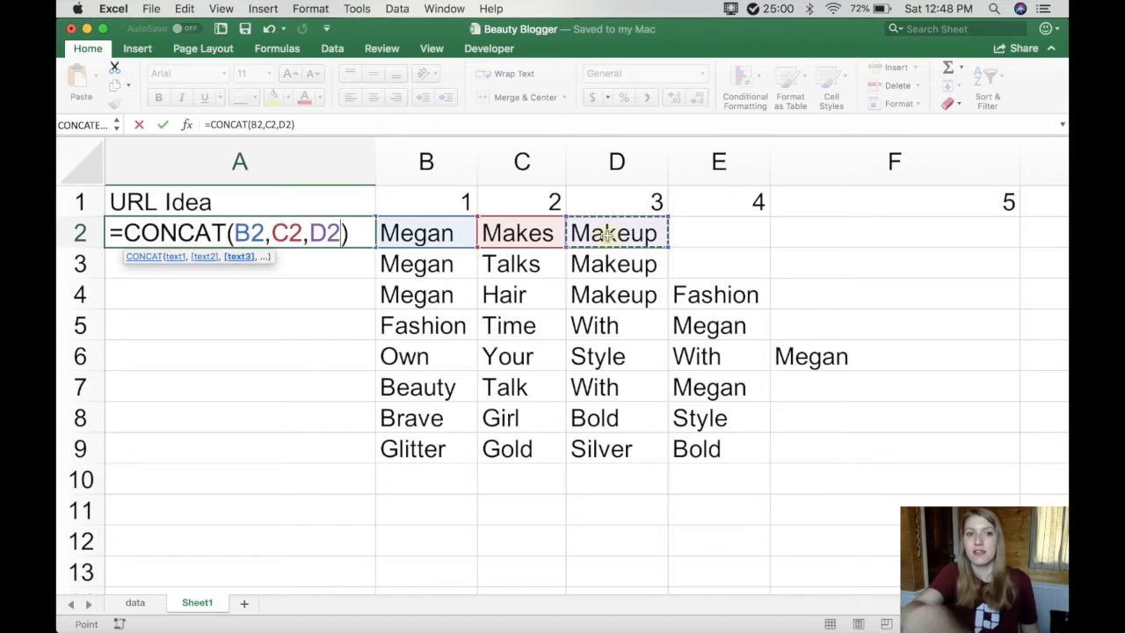
pyautogui.press('Return')
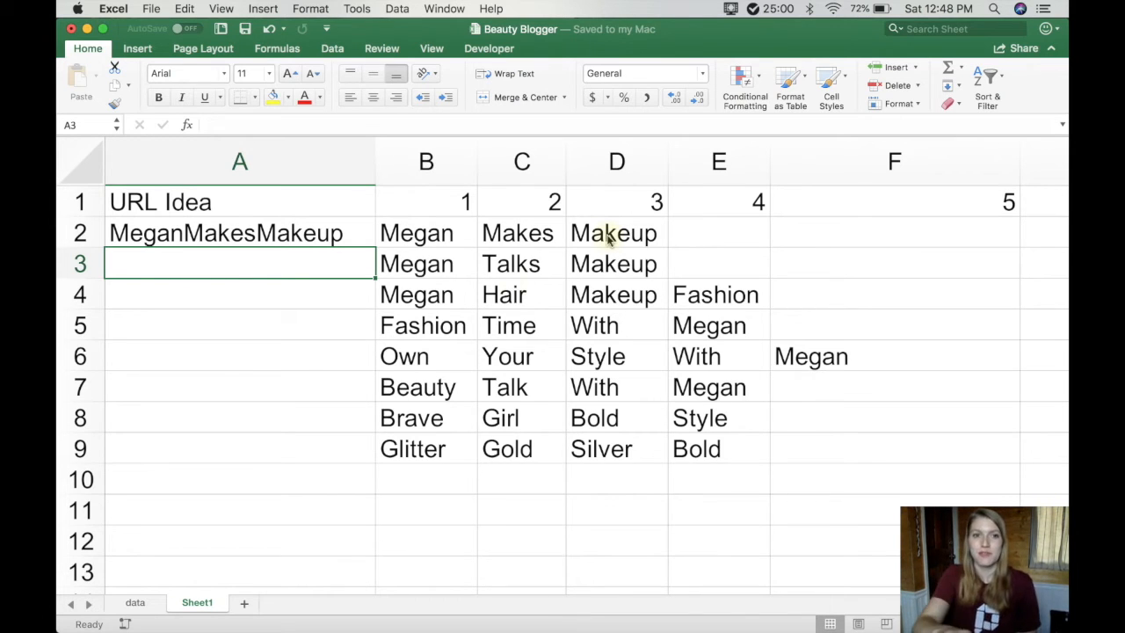
# Step: Try filling the three-word CONCAT formula from A2 down to A9, and undo the fill
pyautogui.click(357, 233)
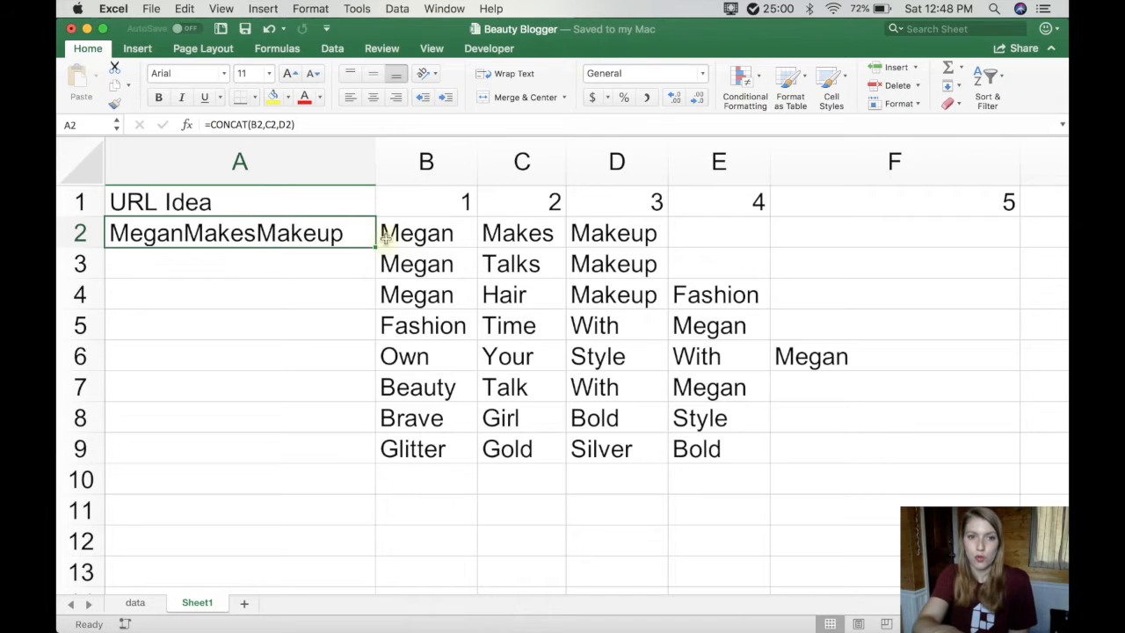
pyautogui.moveTo(372, 249); pyautogui.dragTo(370, 461)
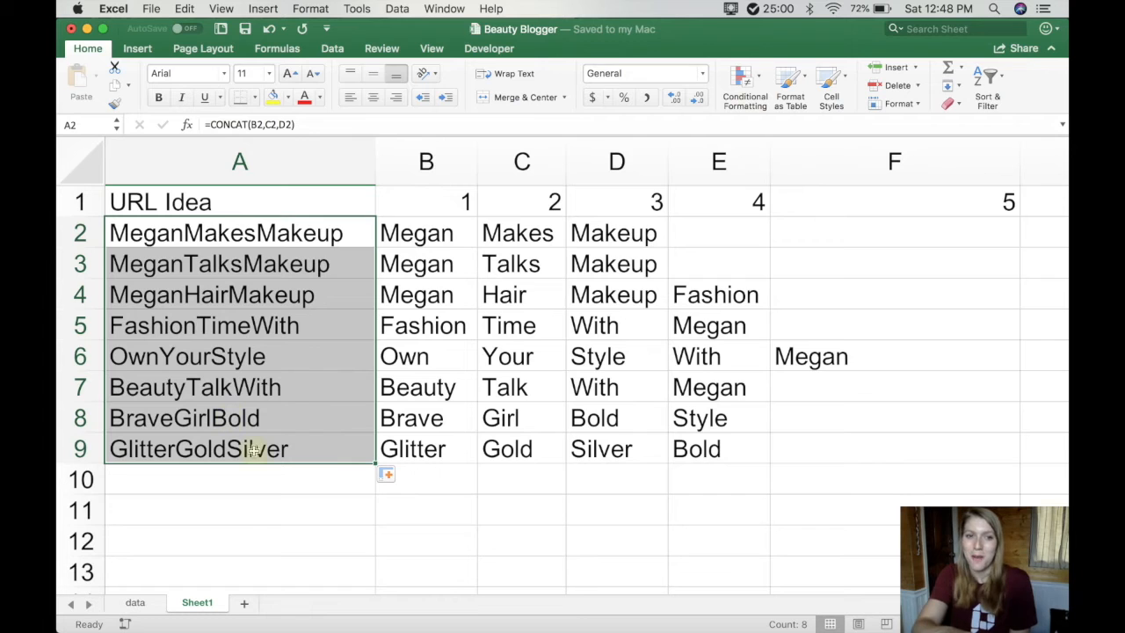
pyautogui.click(617, 159)
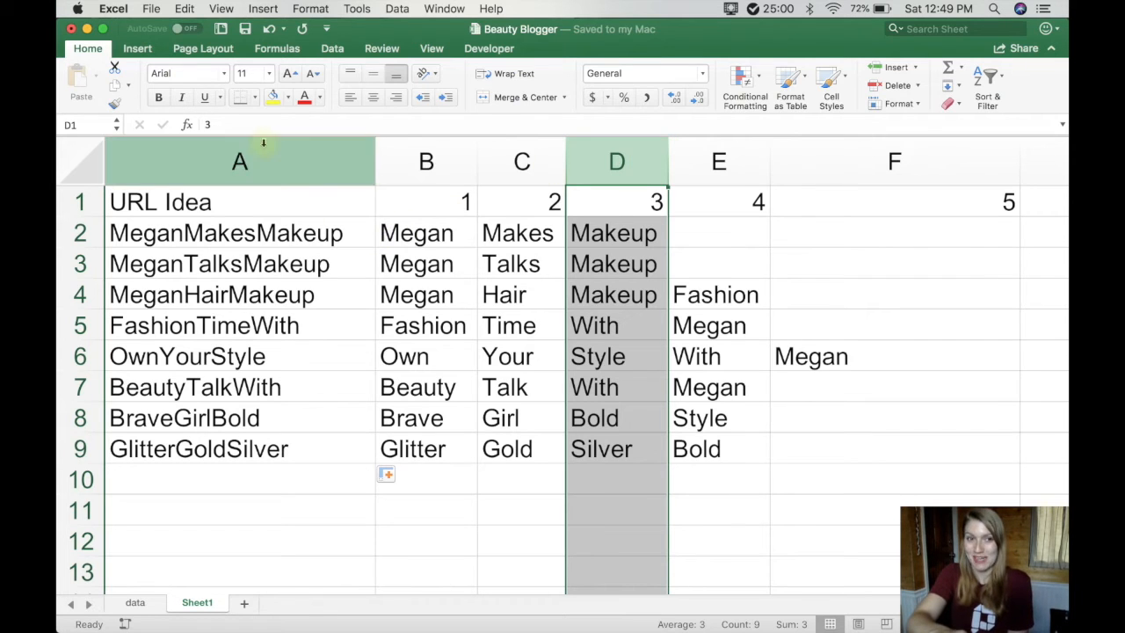
pyautogui.click(269, 28)
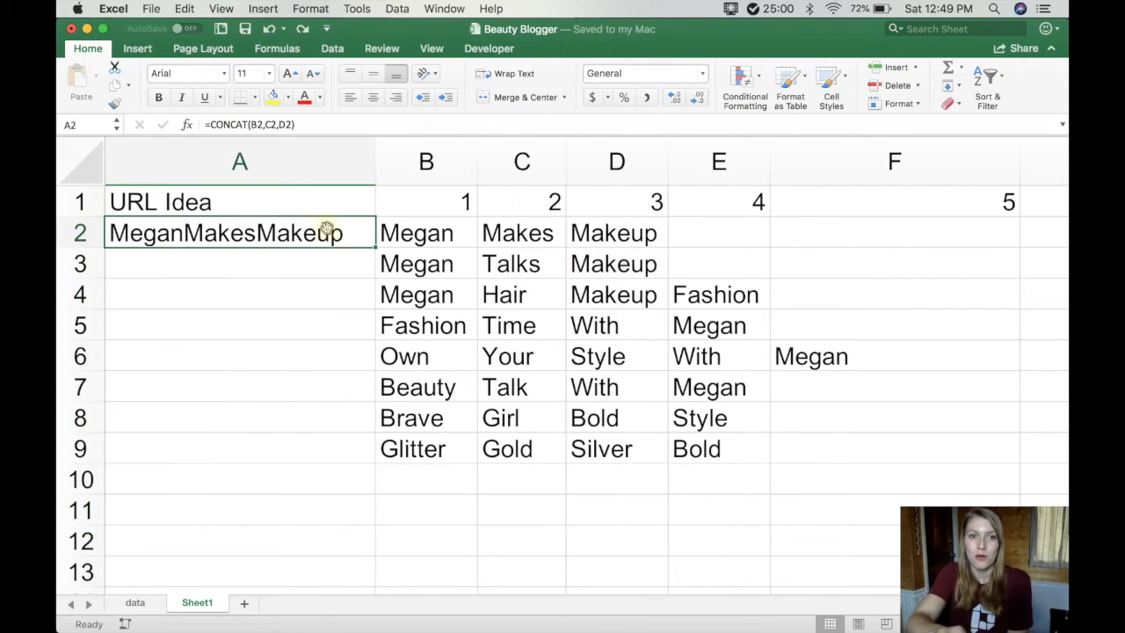
# Step: Extend the formula in A2 with E2 and F2 so it reads =CONCAT(B2,C2,D2,E2,F2)
pyautogui.doubleClick(331, 232)
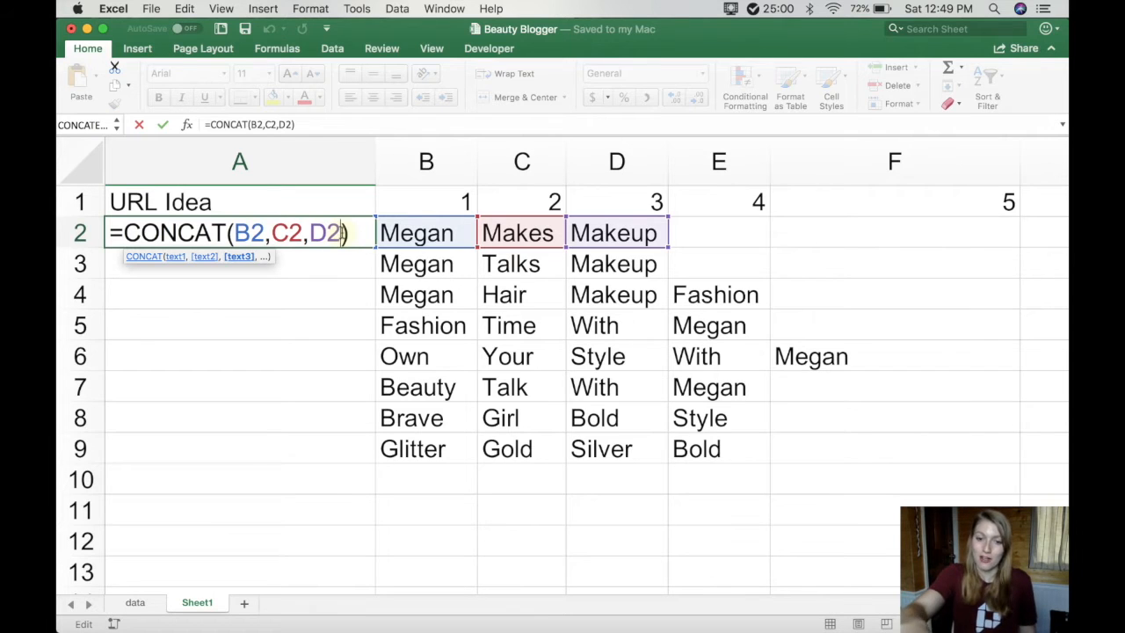
pyautogui.write(',')
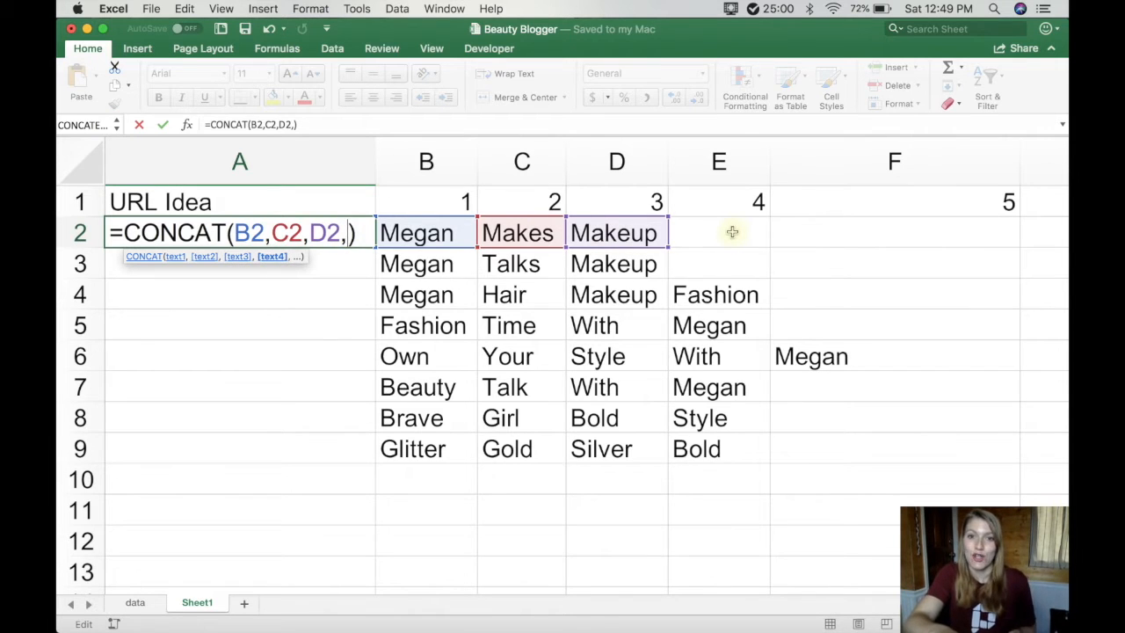
pyautogui.click(733, 232)
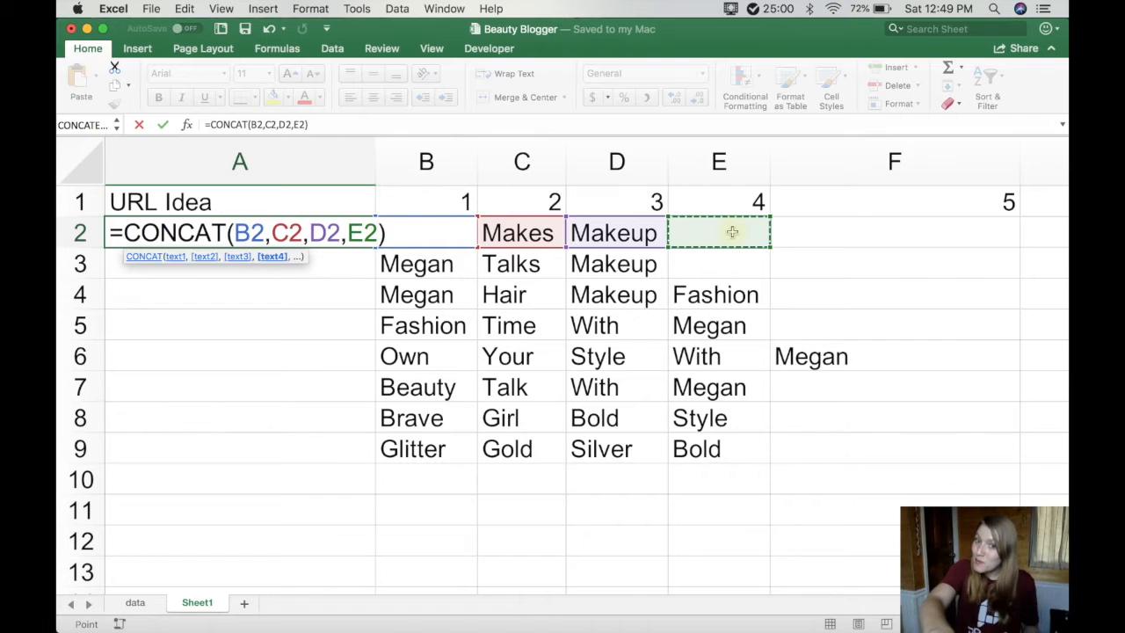
pyautogui.write(',')
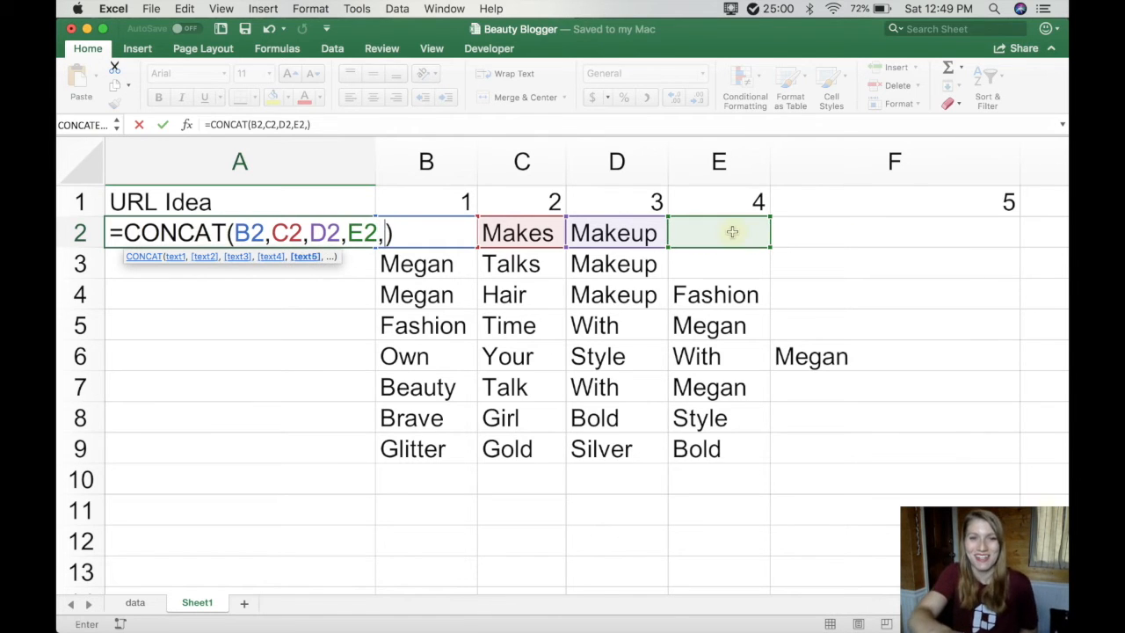
pyautogui.click(848, 241)
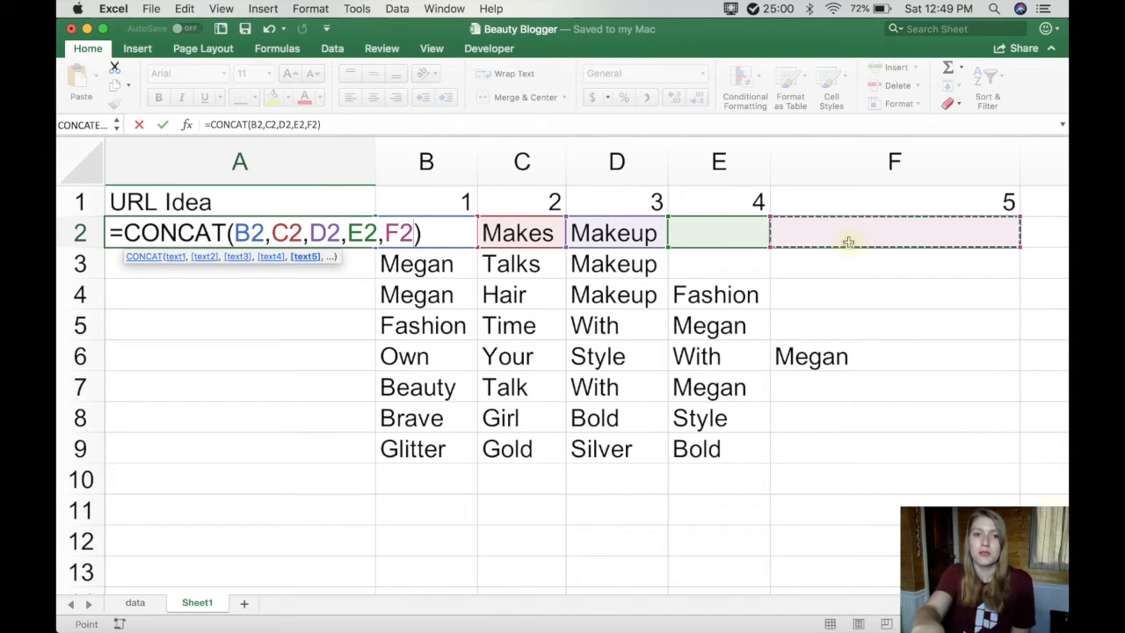
pyautogui.press('Return')
# Step: Fill the five-cell CONCAT formula from A2 down to A9 and fit column A's width to its contents
pyautogui.click(266, 221)
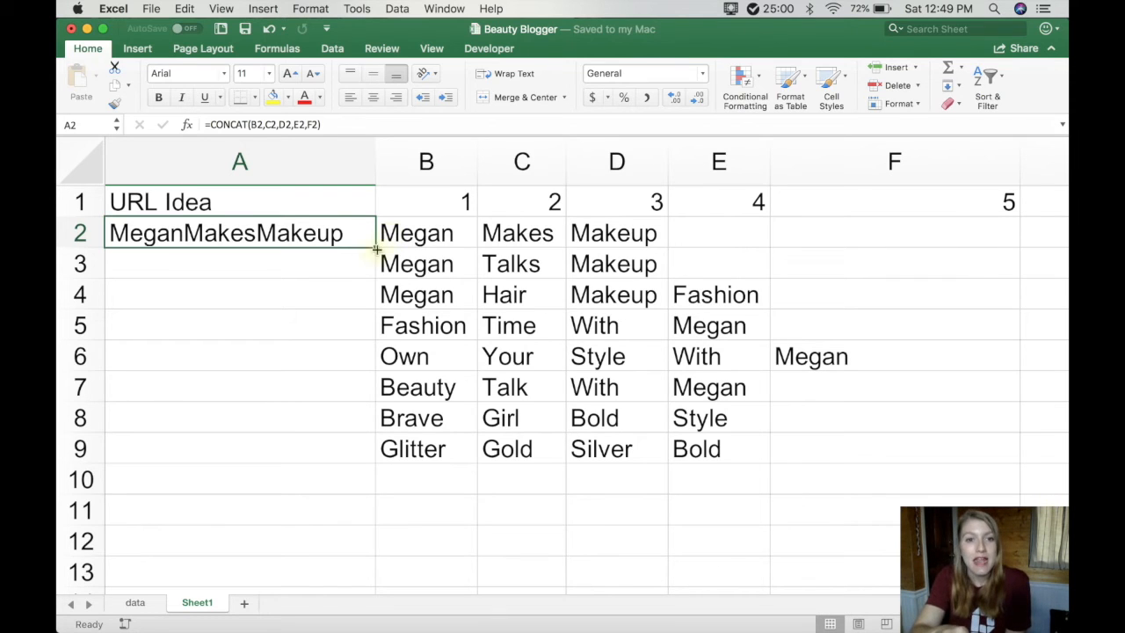
pyautogui.moveTo(373, 249); pyautogui.dragTo(359, 419)
pyautogui.doubleClick(375, 164)
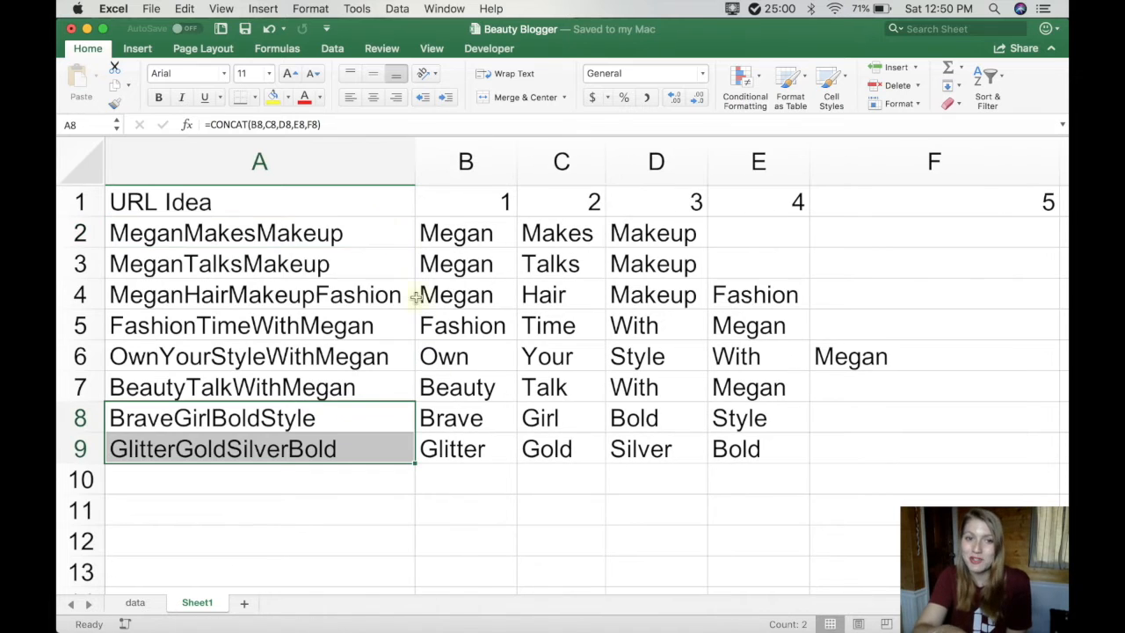
# Step: Examine the joined URL ideas in A2:A9 and the cell references in the formulas of A2, A3 and A4
pyautogui.moveTo(382, 236); pyautogui.dragTo(373, 439)
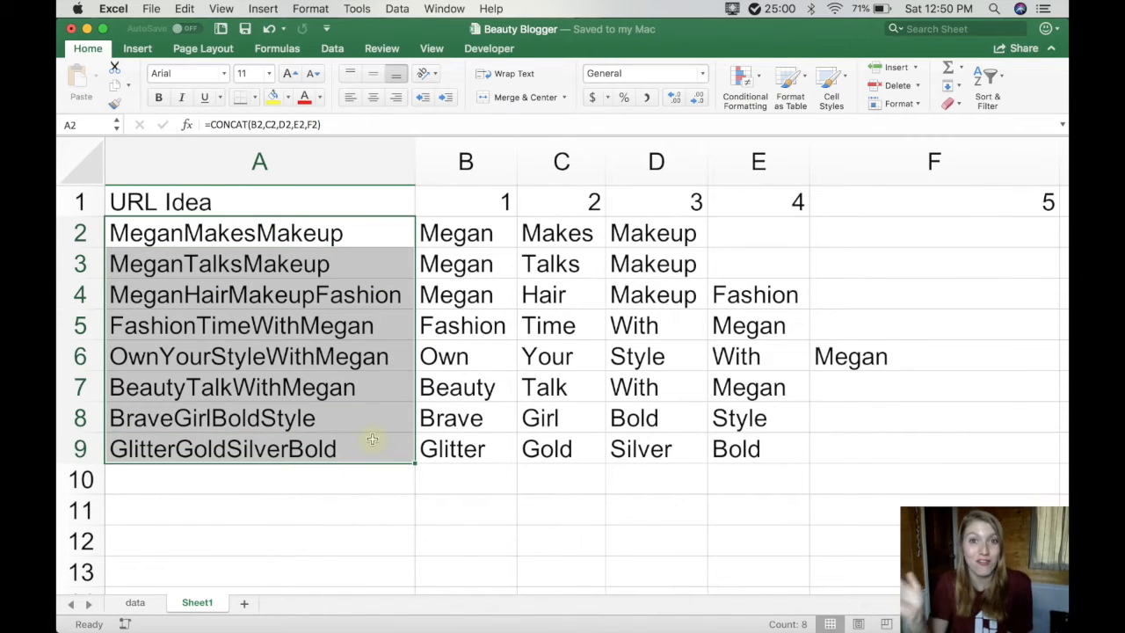
pyautogui.moveTo(785, 147); pyautogui.dragTo(857, 148)
pyautogui.click(330, 567)
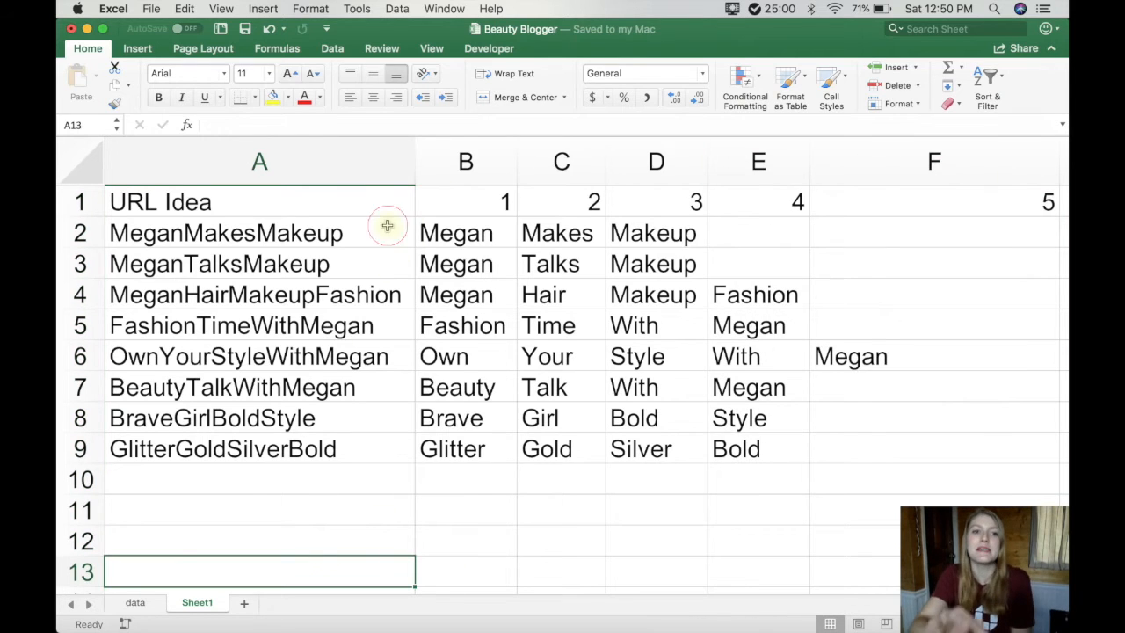
pyautogui.click(386, 226)
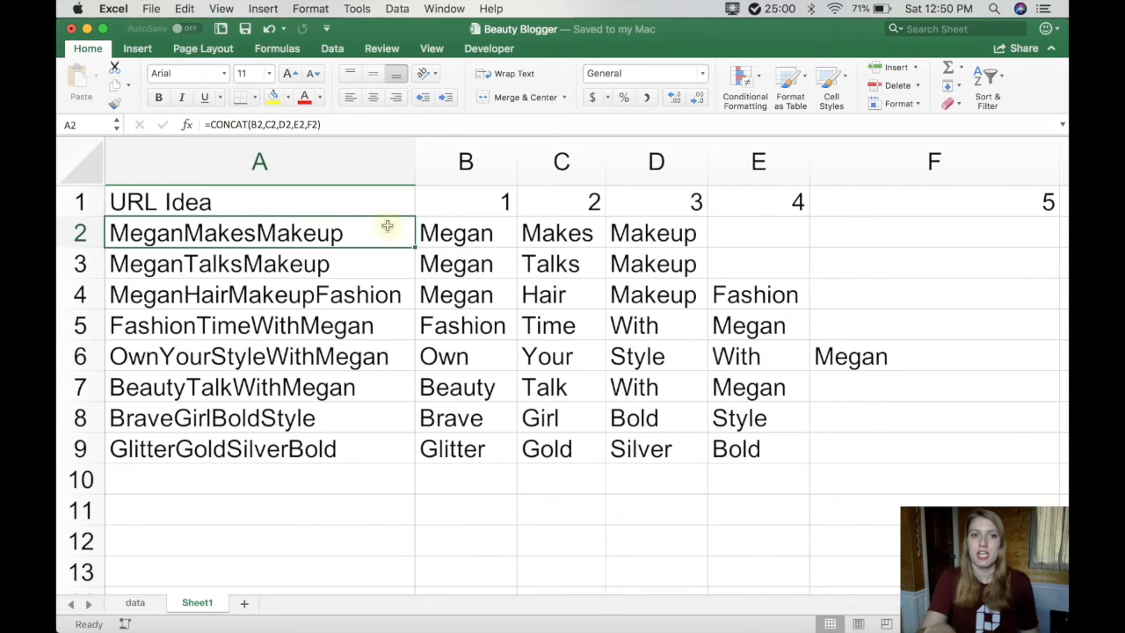
pyautogui.click(310, 272)
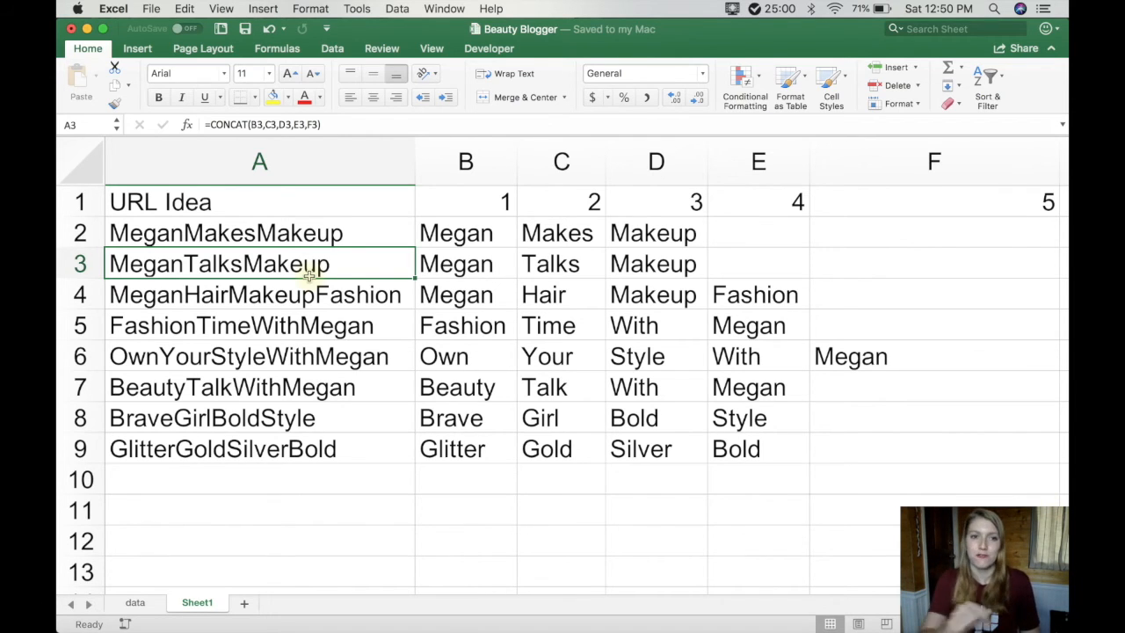
pyautogui.click(295, 297)
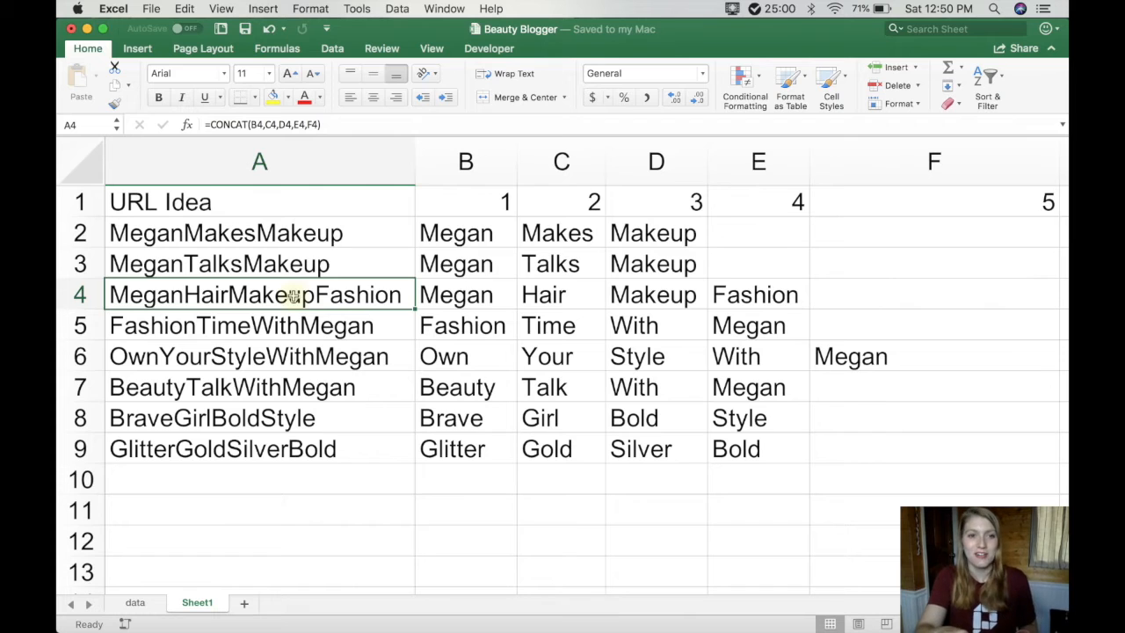
pyautogui.doubleClick(385, 295)
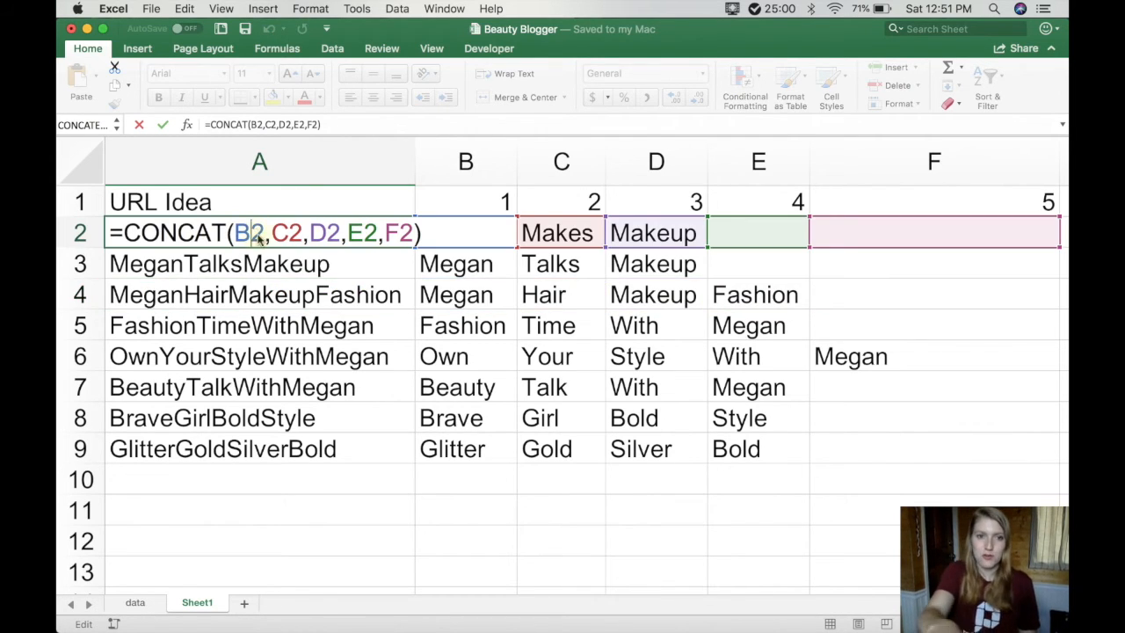
pyautogui.doubleClick(227, 264)
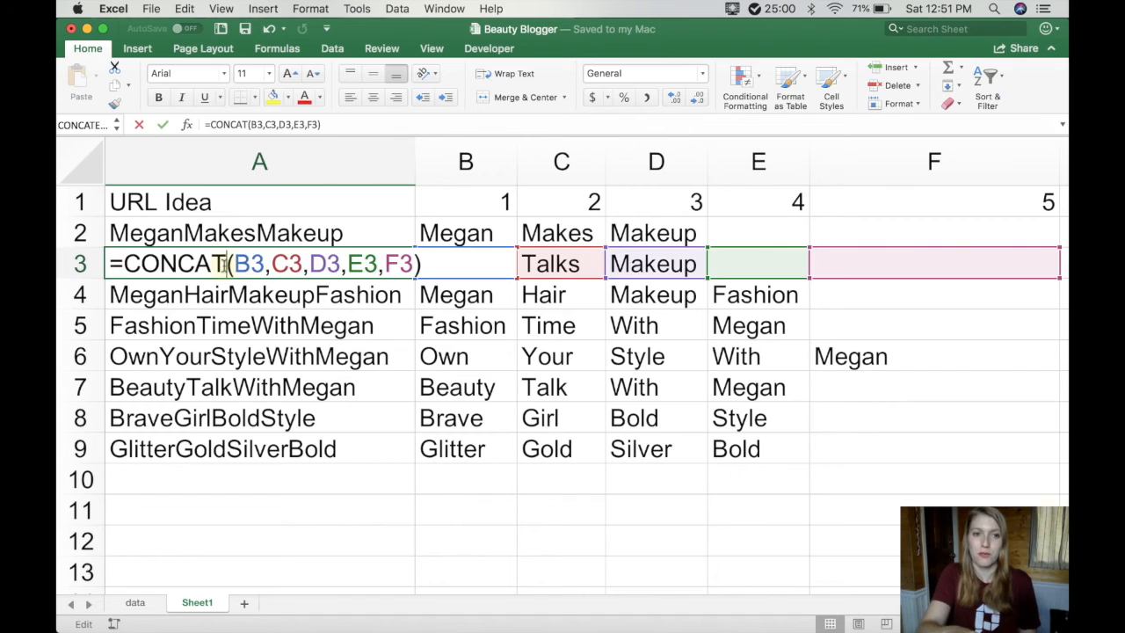
pyautogui.press('Return')
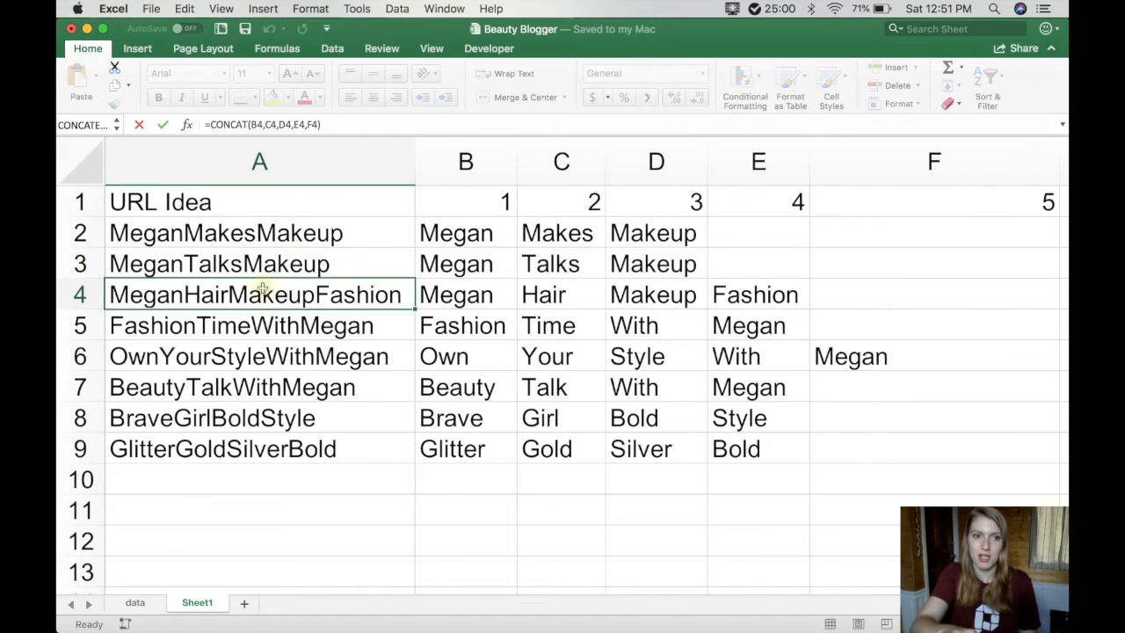
pyautogui.doubleClick(262, 290)
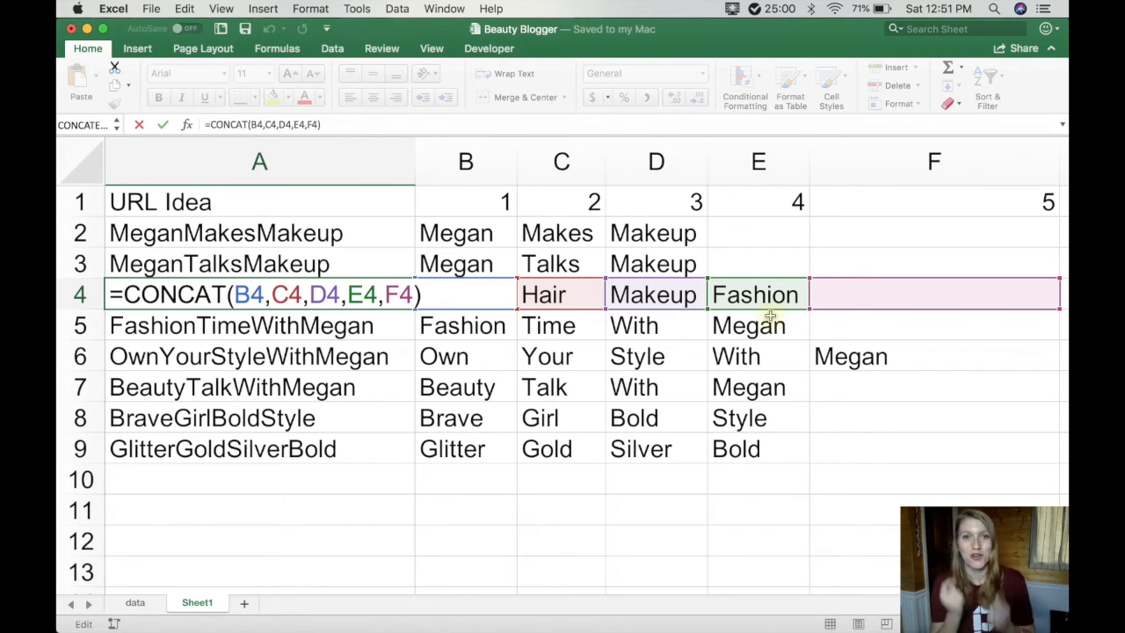
# Step: Examine how the CONCAT formulas in A5 and A6 reference the words of their own rows, including the fifth word in F6
pyautogui.press('Return')
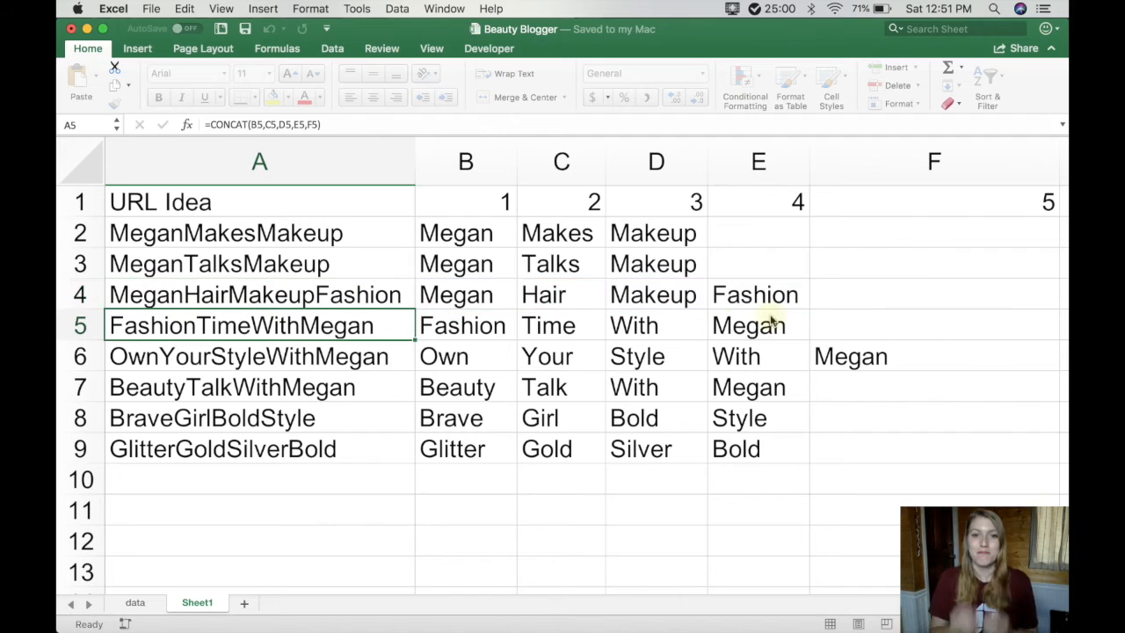
pyautogui.click(676, 305)
pyautogui.click(750, 299)
pyautogui.click(79, 297)
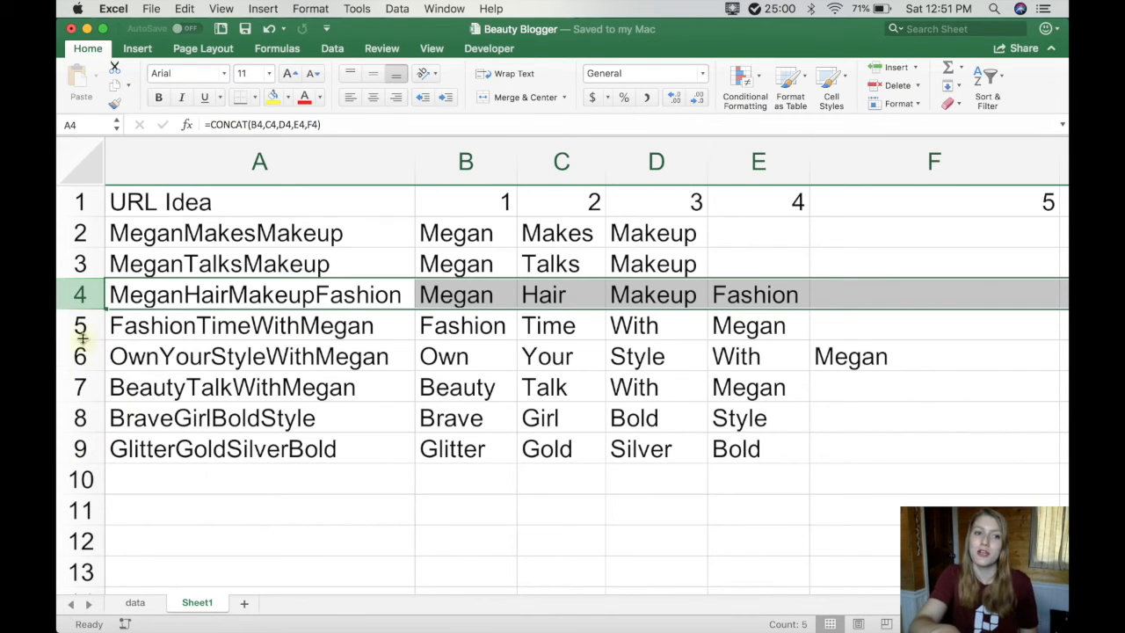
pyautogui.click(82, 324)
pyautogui.doubleClick(136, 330)
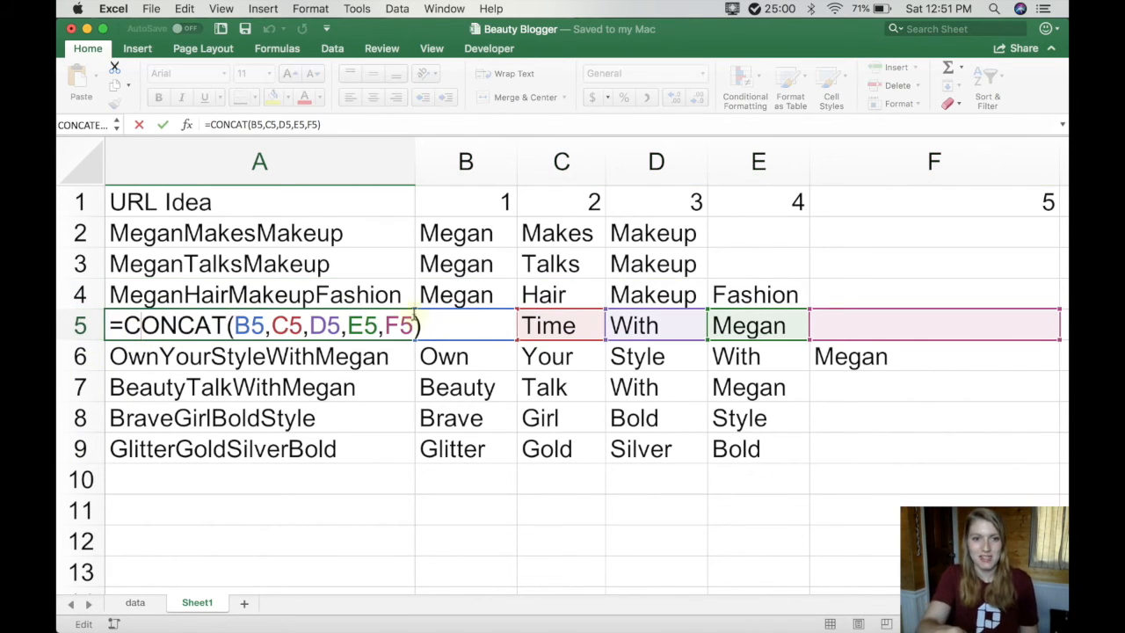
pyautogui.press('Return')
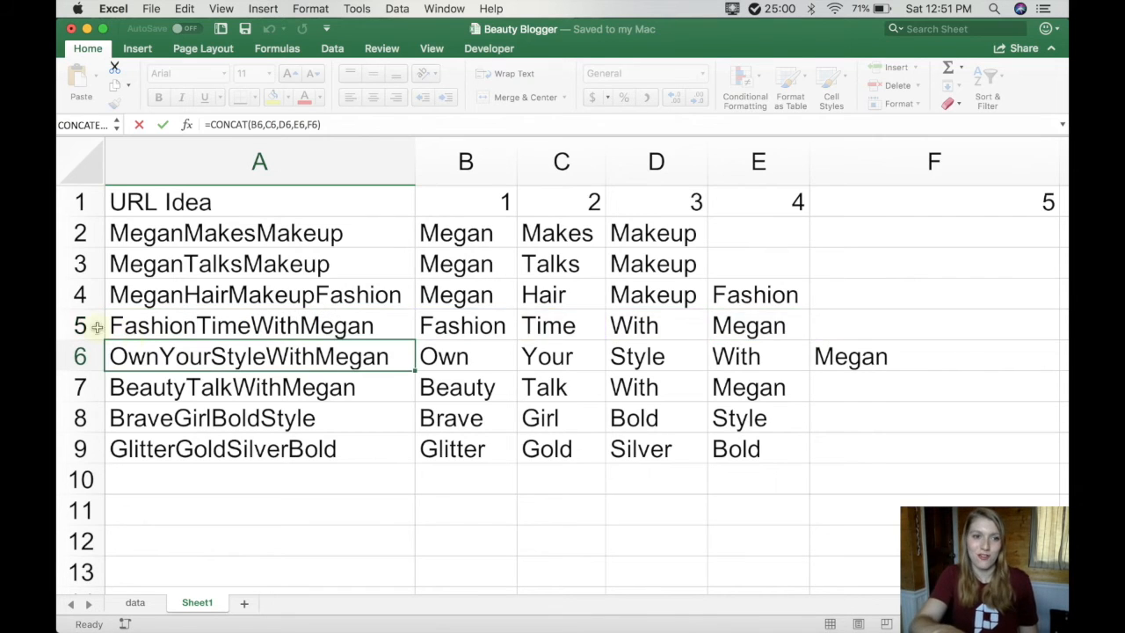
pyautogui.click(80, 326)
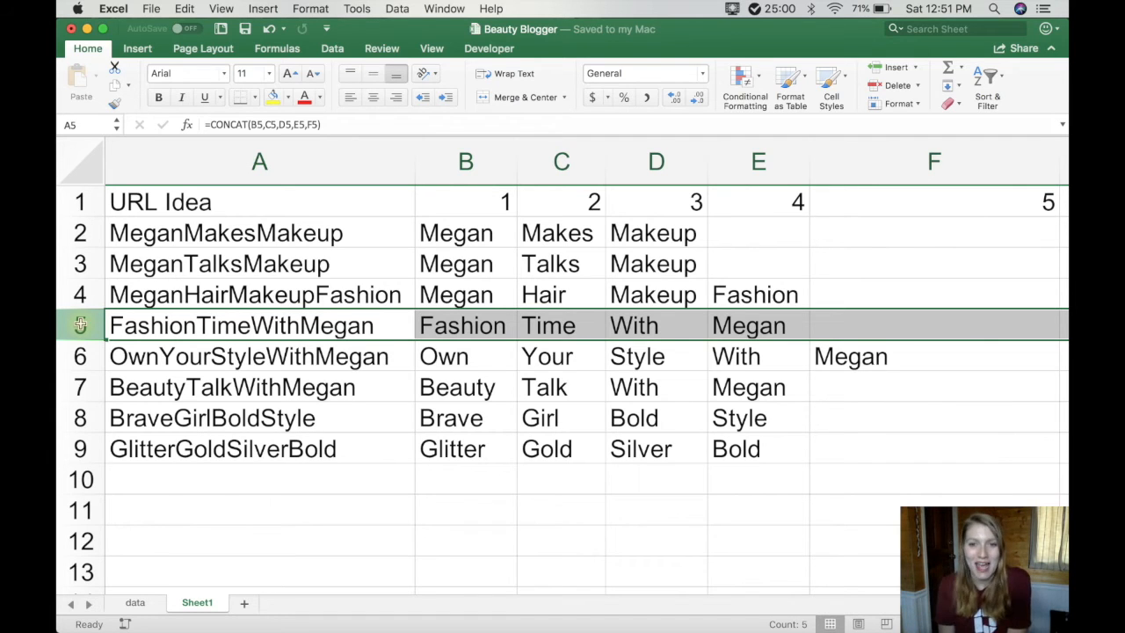
pyautogui.click(280, 357)
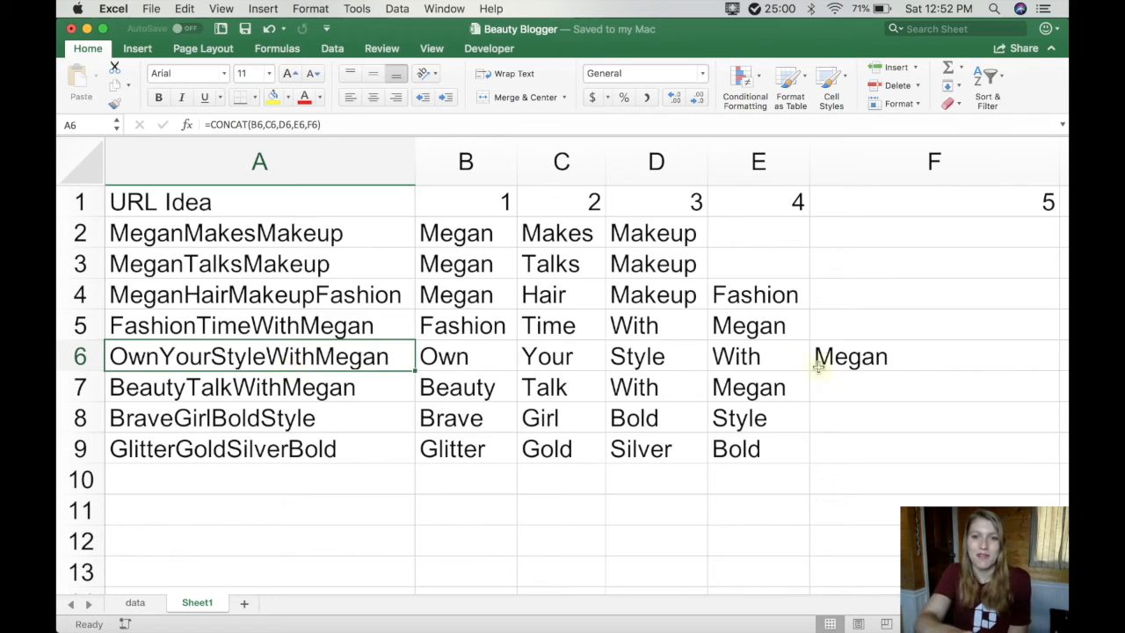
pyautogui.click(881, 356)
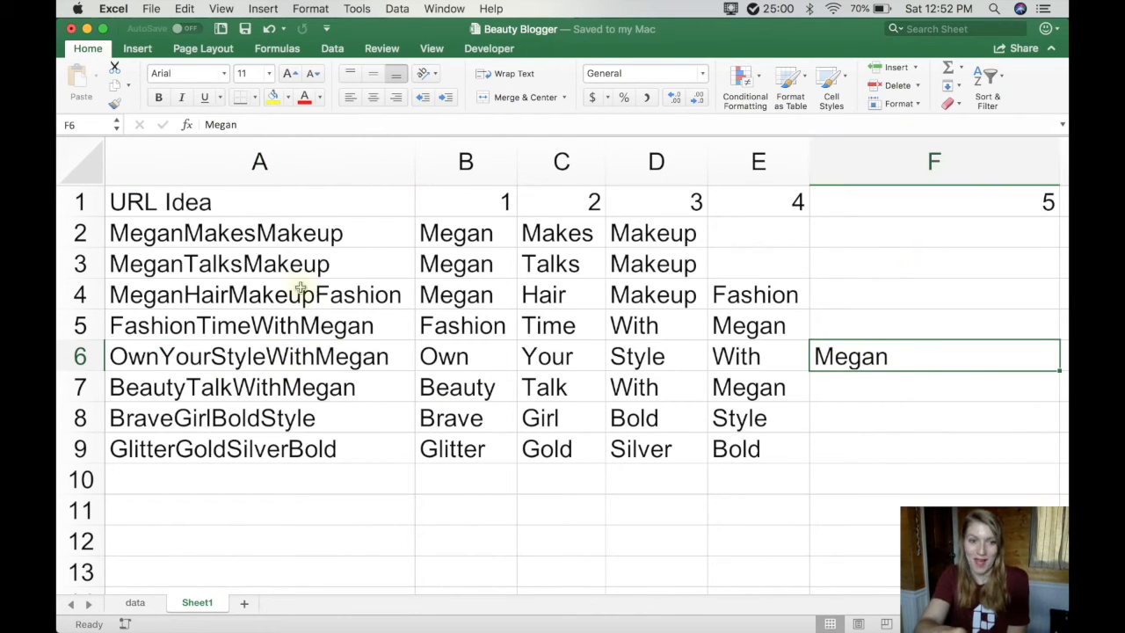
pyautogui.doubleClick(287, 359)
pyautogui.doubleClick(400, 356)
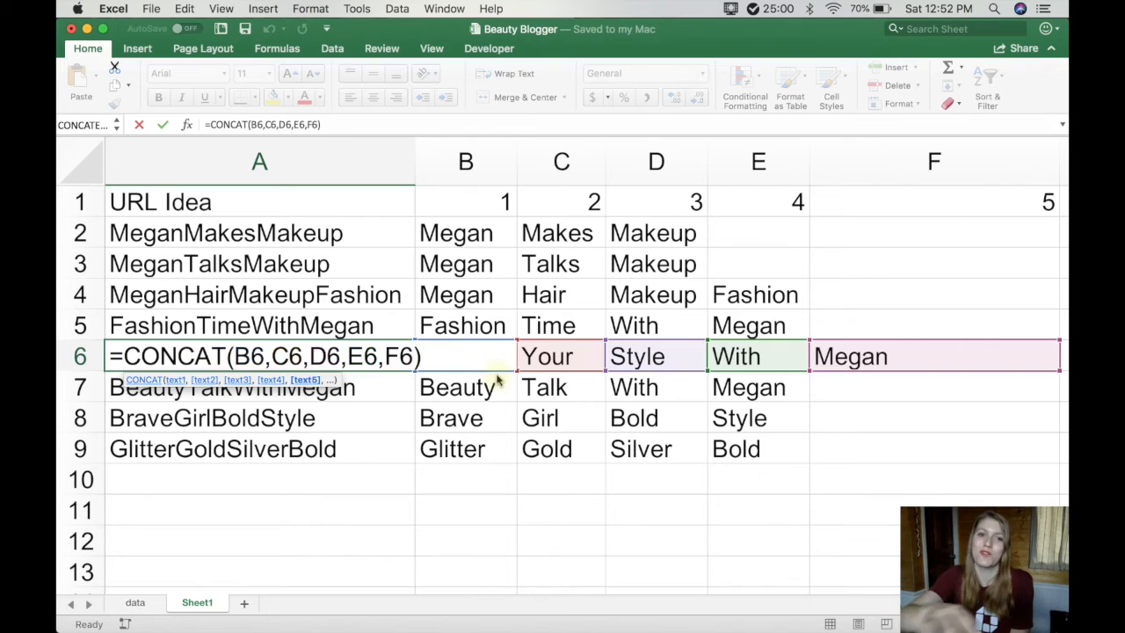
pyautogui.press('Return')
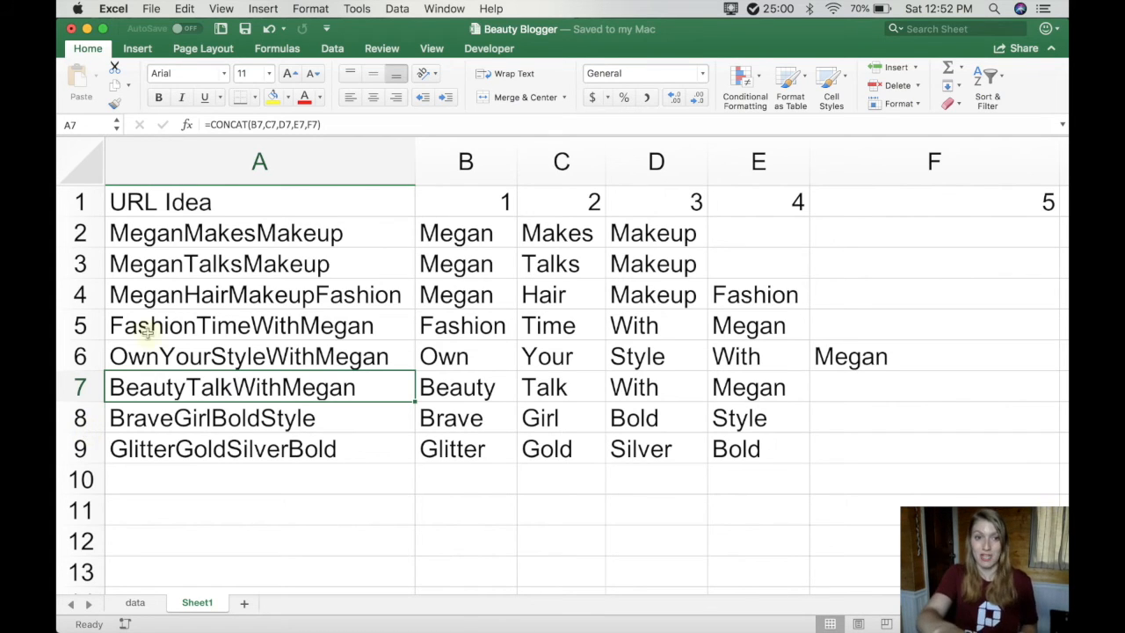
# Step: Fill the five-cell CONCAT formula from A2 down to A9 again
pyautogui.click(331, 260)
pyautogui.click(372, 236)
pyautogui.moveTo(414, 246); pyautogui.dragTo(400, 454)
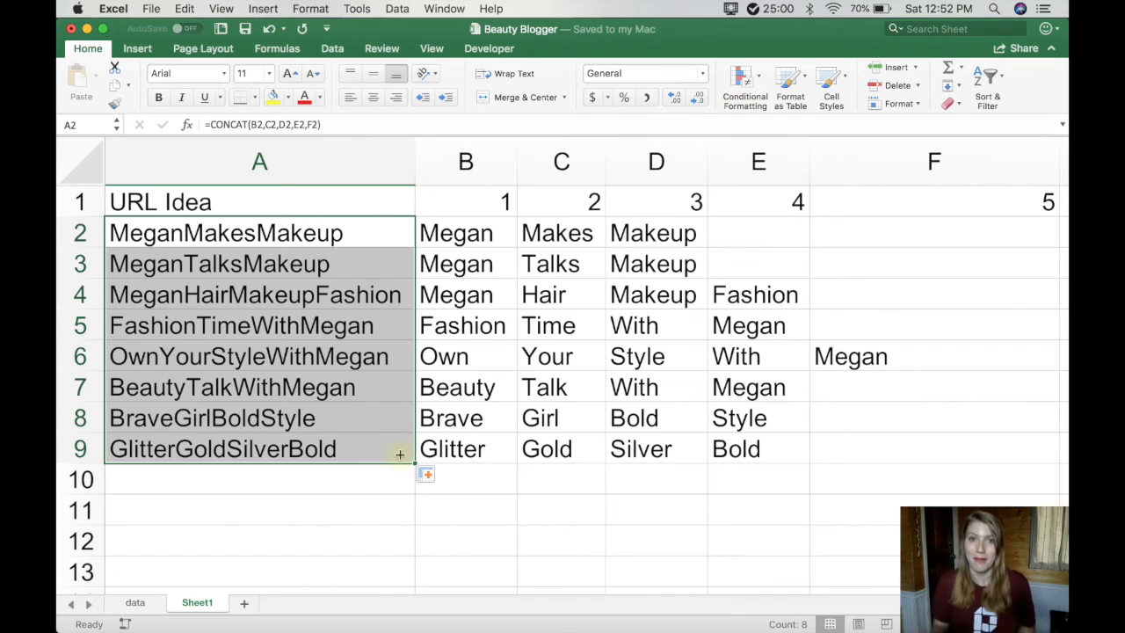
# Step: Compare the words in B2:D2 and across row 6 with the cell references in A6's CONCAT formula
pyautogui.click(339, 235)
pyautogui.moveTo(466, 236); pyautogui.dragTo(635, 235)
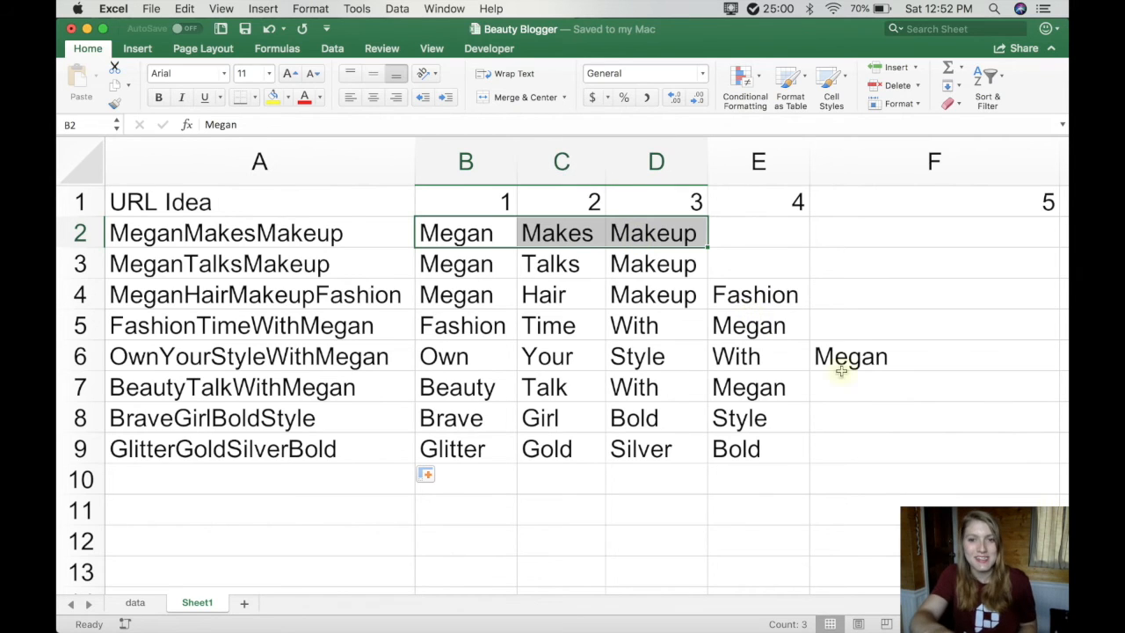
pyautogui.moveTo(849, 357); pyautogui.dragTo(347, 356)
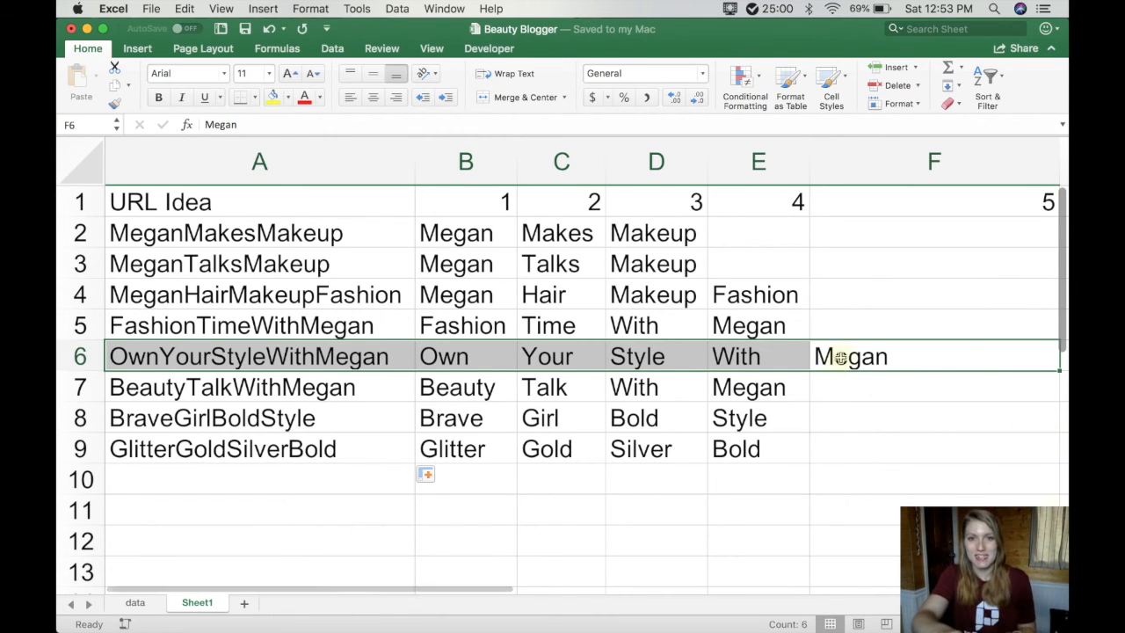
pyautogui.click(343, 360)
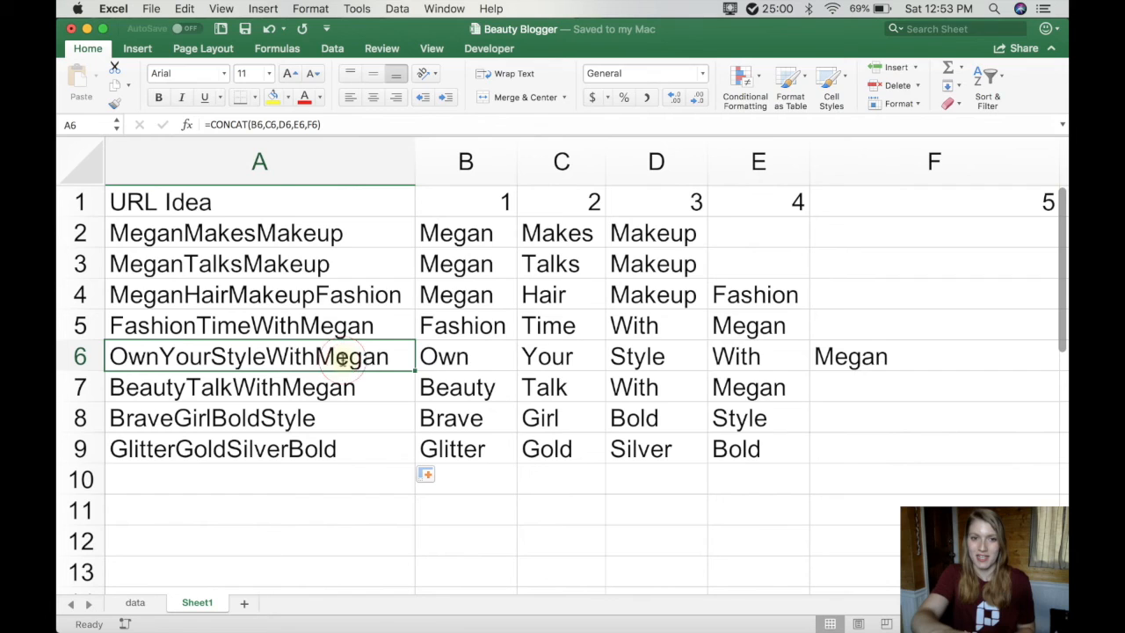
pyautogui.doubleClick(343, 361)
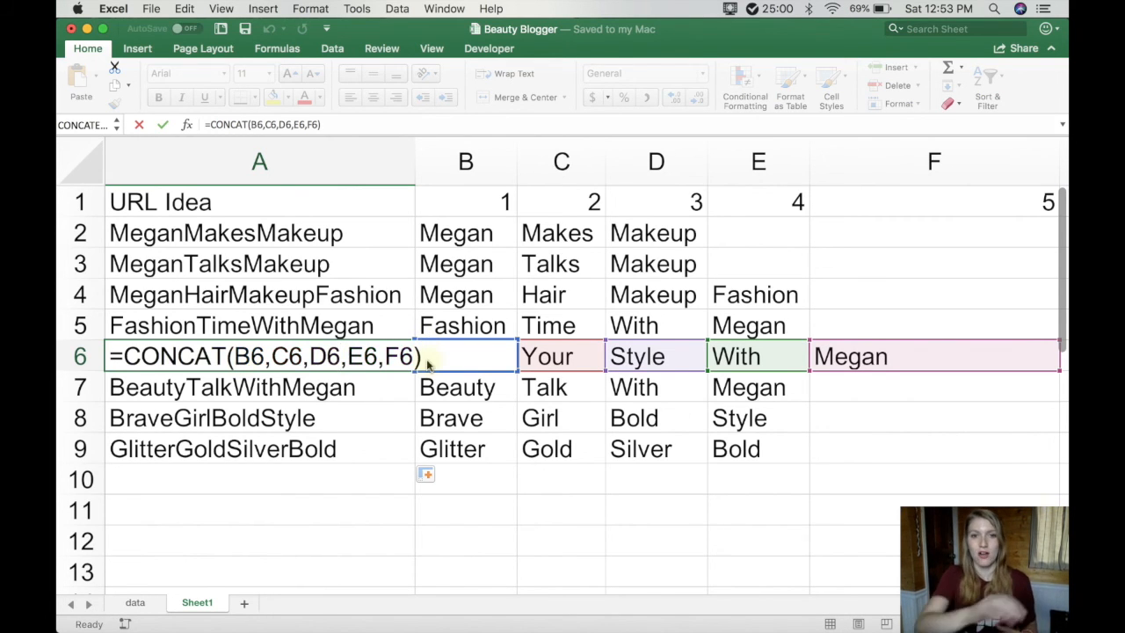
pyautogui.press('Return')
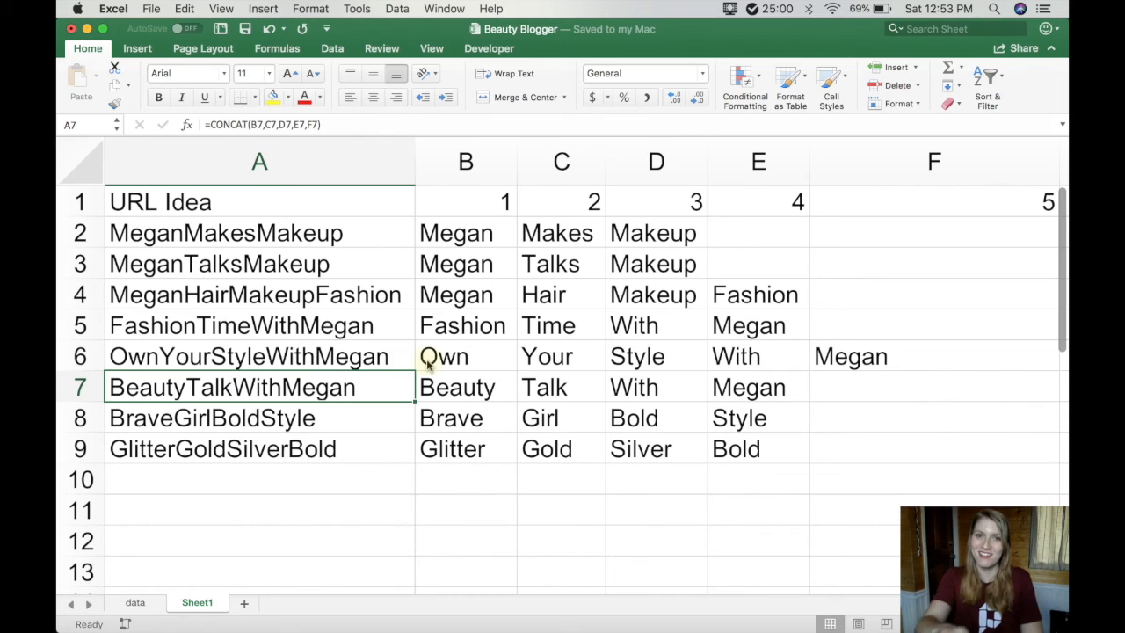
# Step: Copy column A and paste it over itself with Paste Special set to Values, replacing the formulas with plain text
pyautogui.click(251, 163)
pyautogui.click(493, 158)
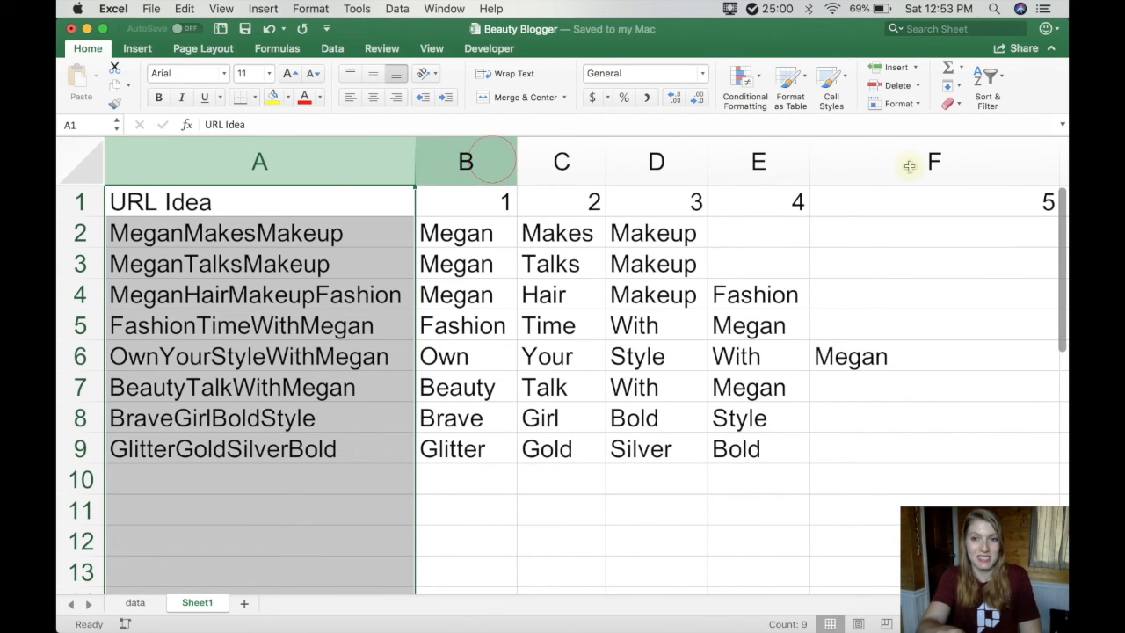
pyautogui.moveTo(910, 165); pyautogui.dragTo(914, 163)
pyautogui.rightClick(256, 161)
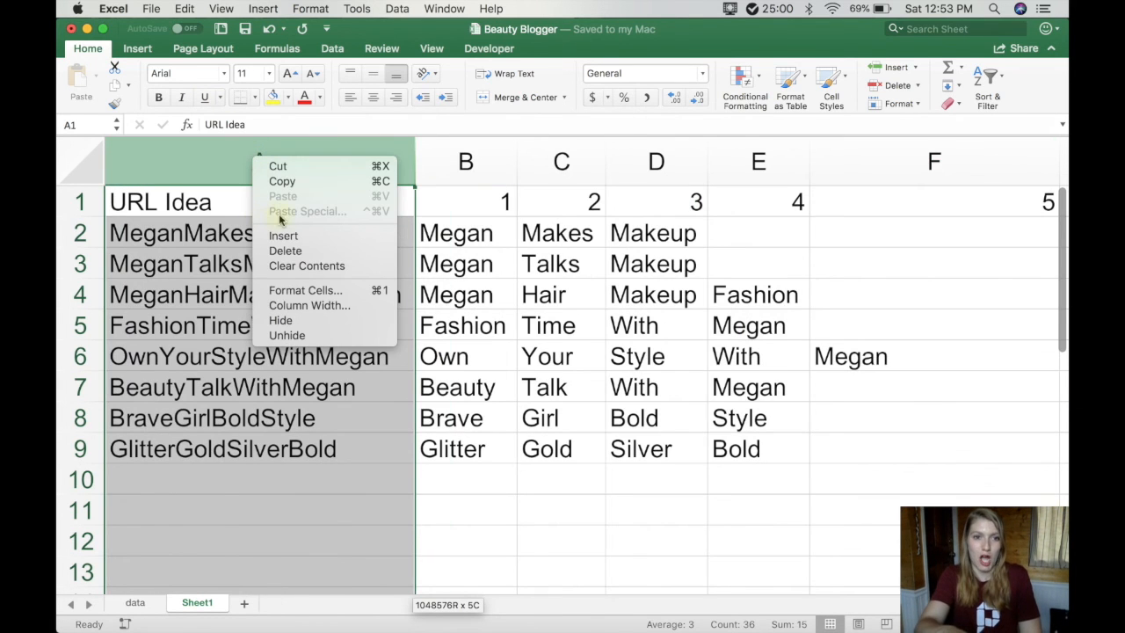
pyautogui.click(282, 181)
pyautogui.rightClick(205, 151)
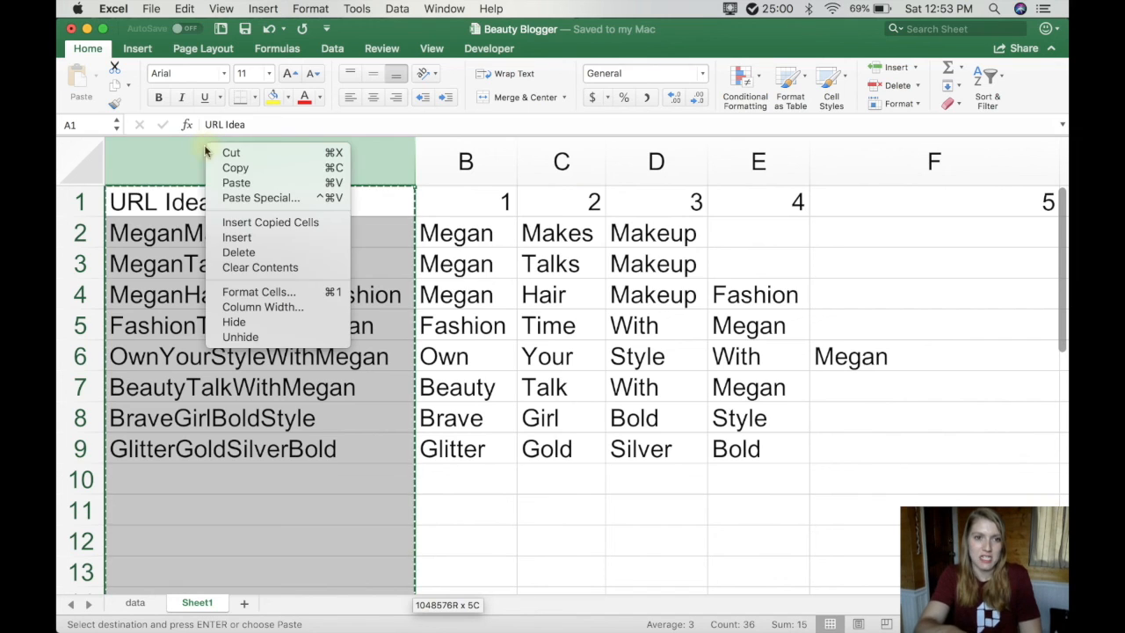
pyautogui.click(272, 197)
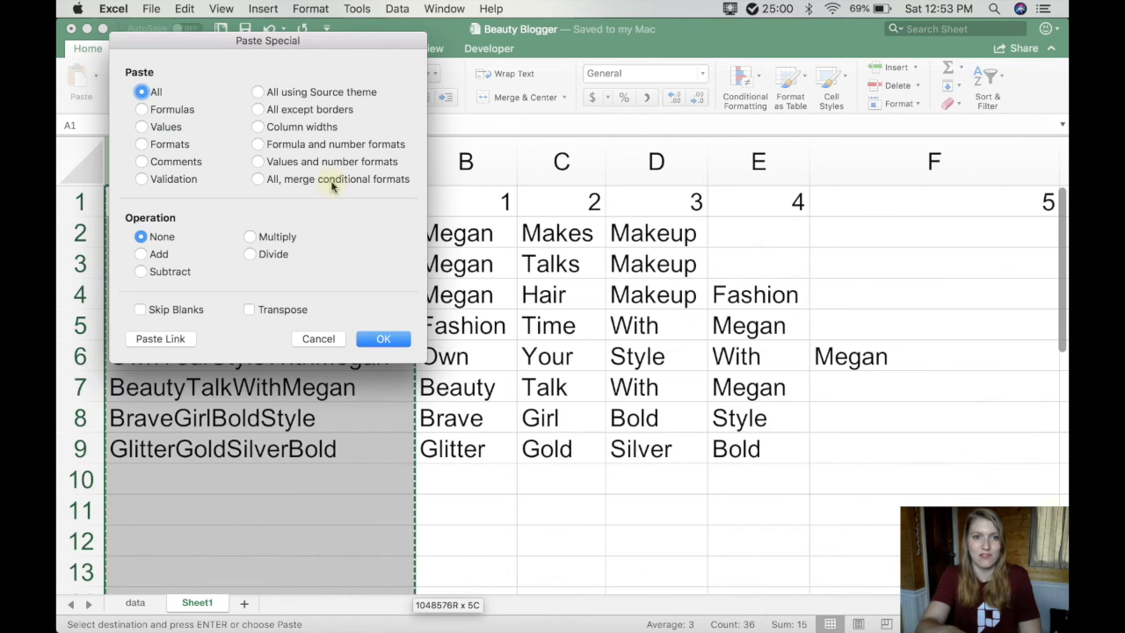
pyautogui.click(153, 130)
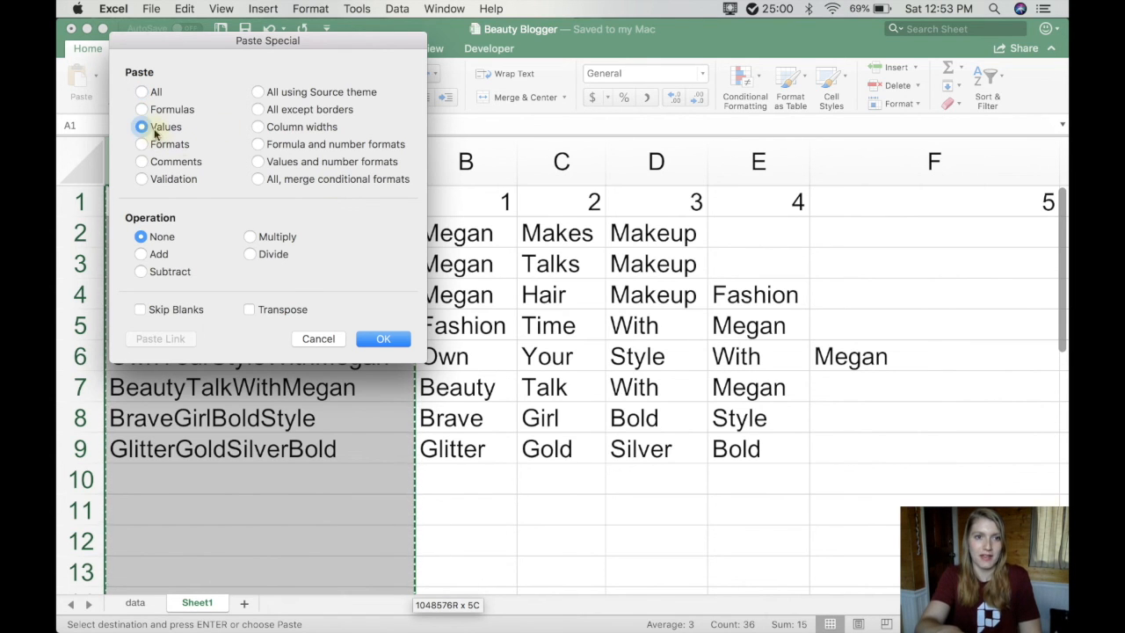
pyautogui.click(383, 339)
# Step: Check the pasted values in A2 and A7, and select the word columns B to F
pyautogui.press('Down')
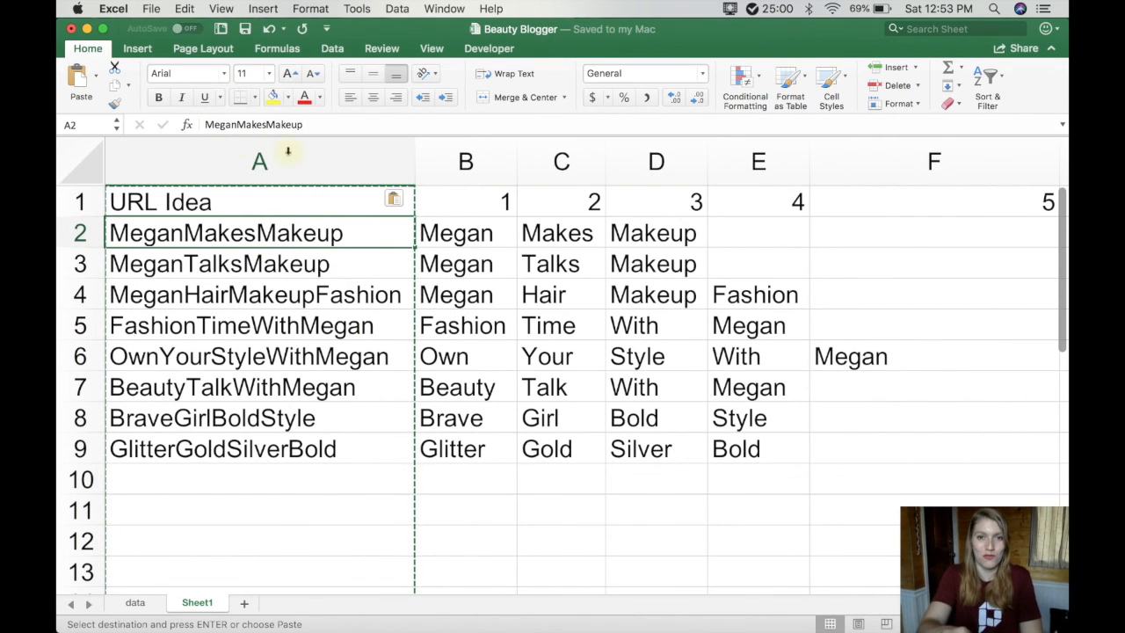
pyautogui.click(282, 385)
pyautogui.moveTo(466, 162); pyautogui.dragTo(901, 161)
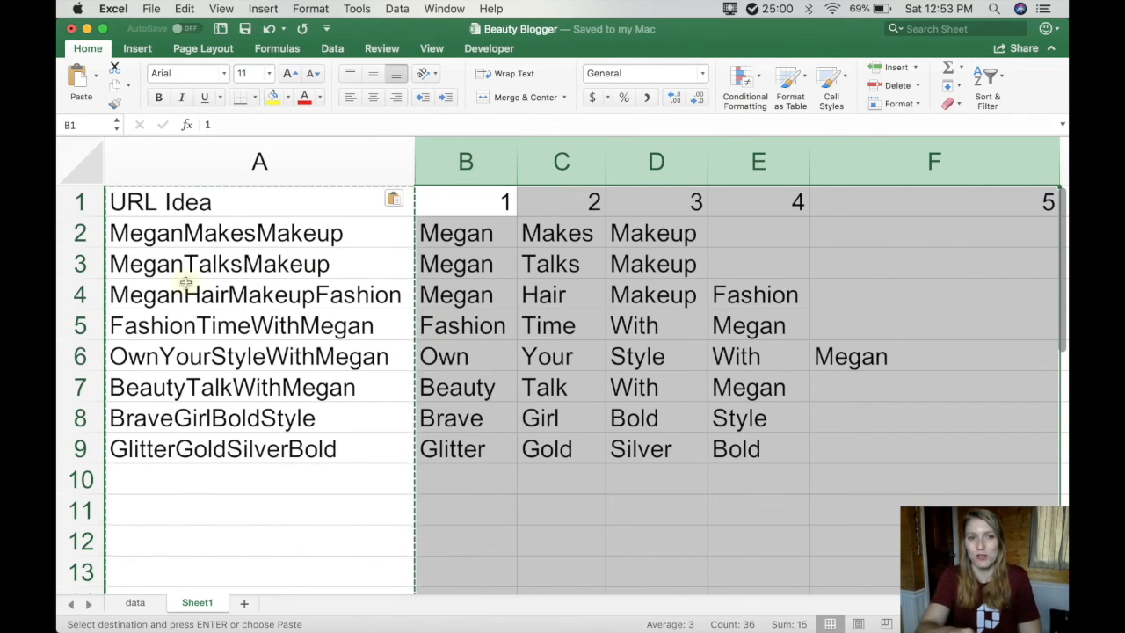